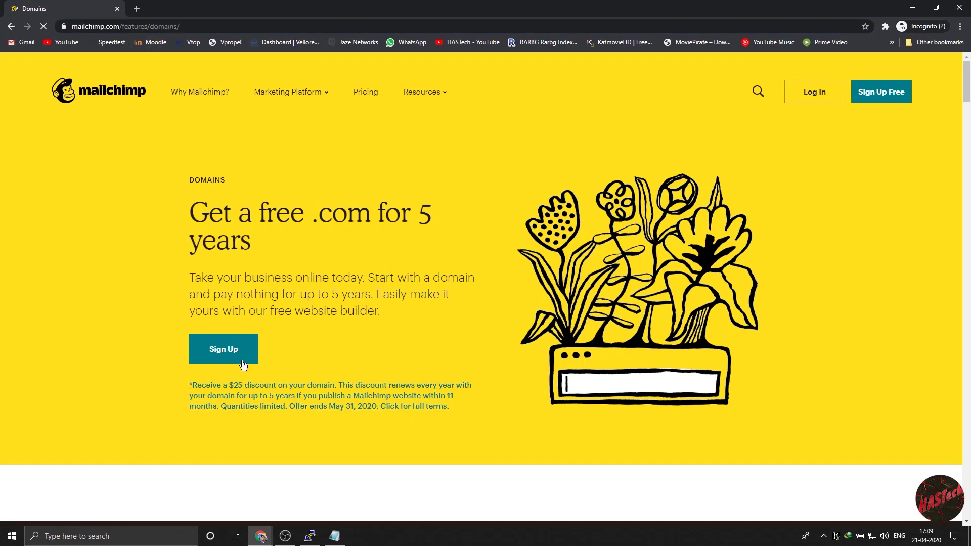
click(243, 365)
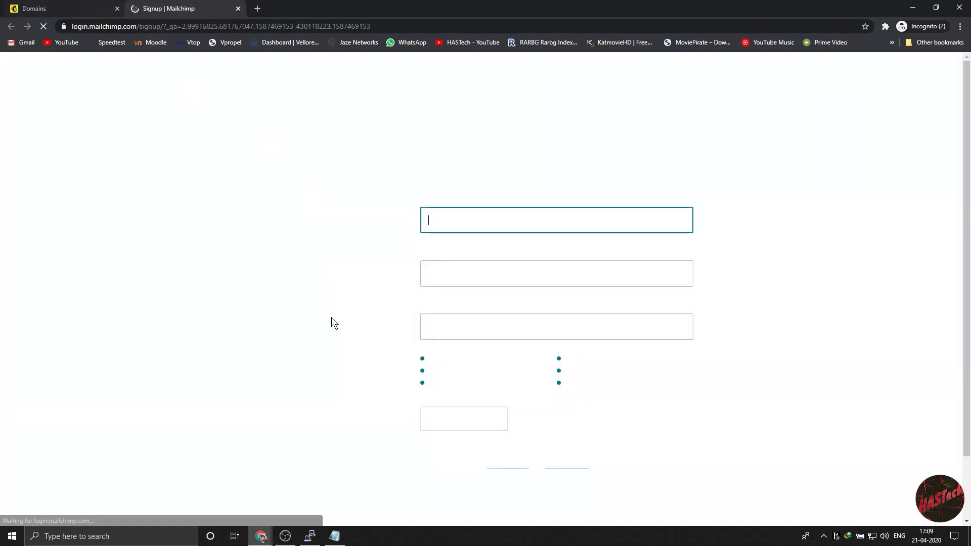
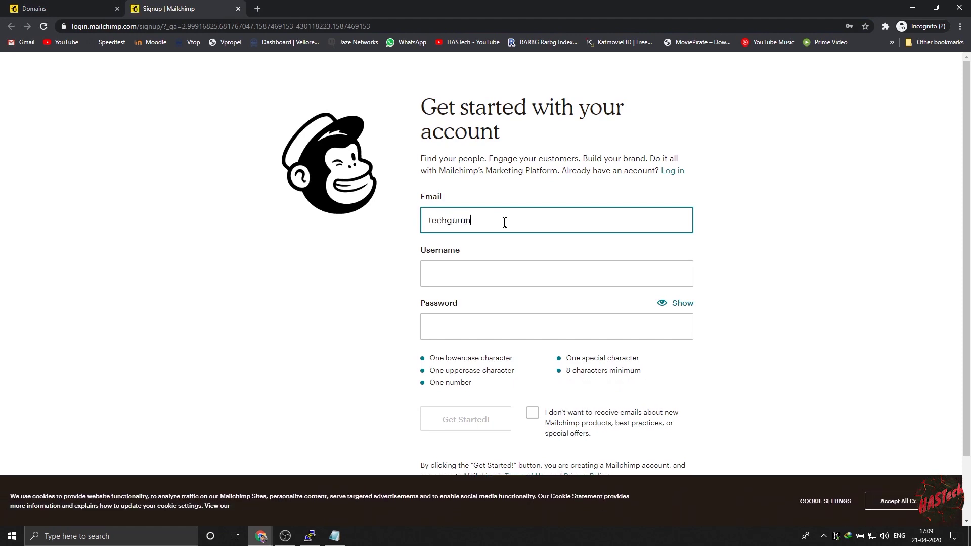
key(Tab)
text(techguru)
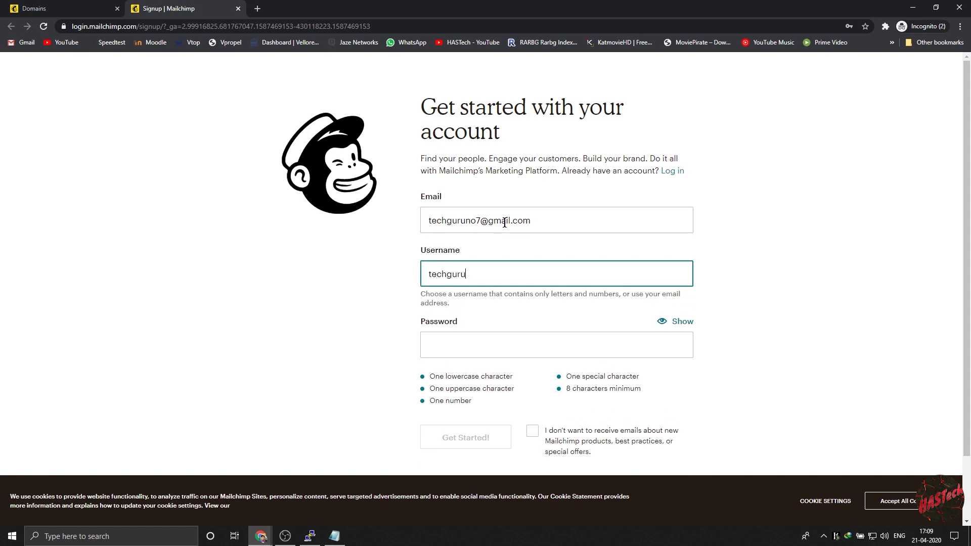
key(Tab)
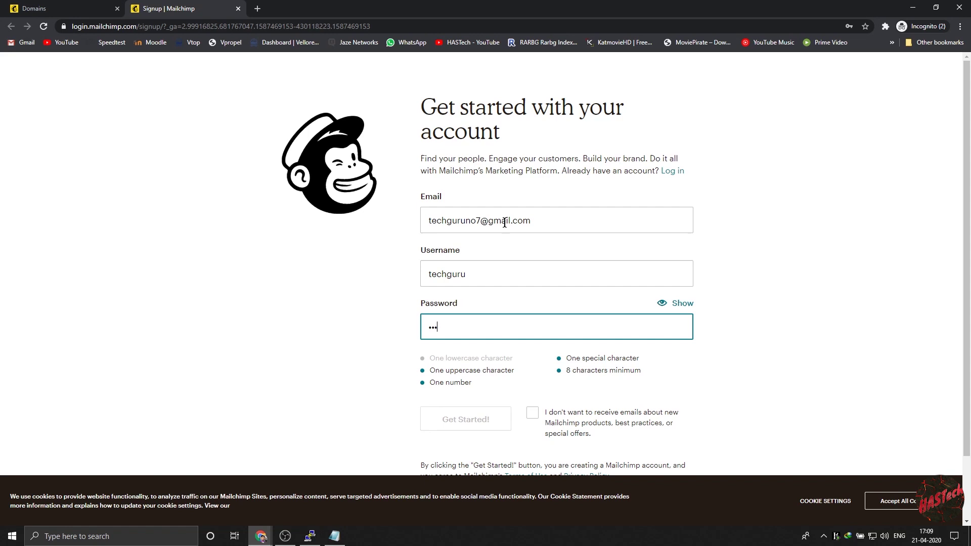
click(533, 413)
scroll(464, 418, down, 2)
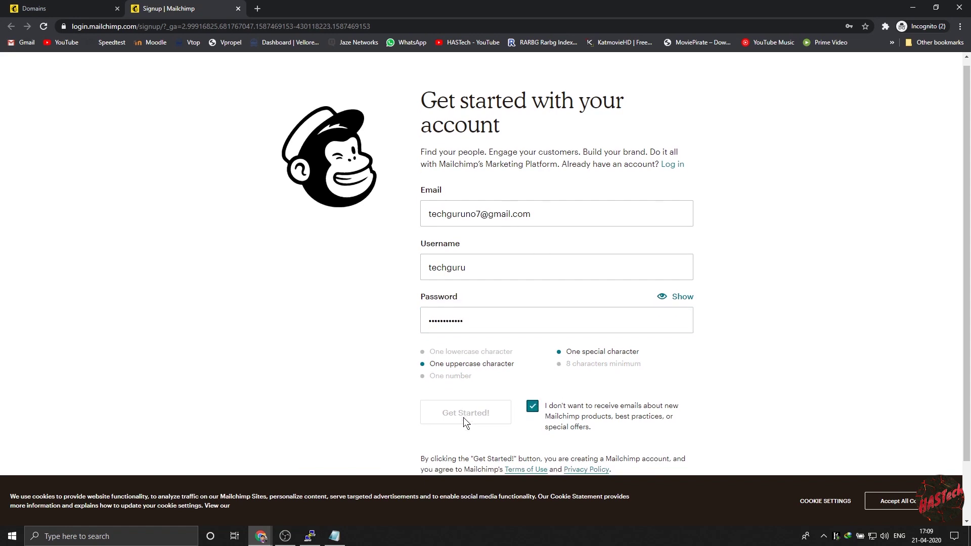
double_click(422, 256)
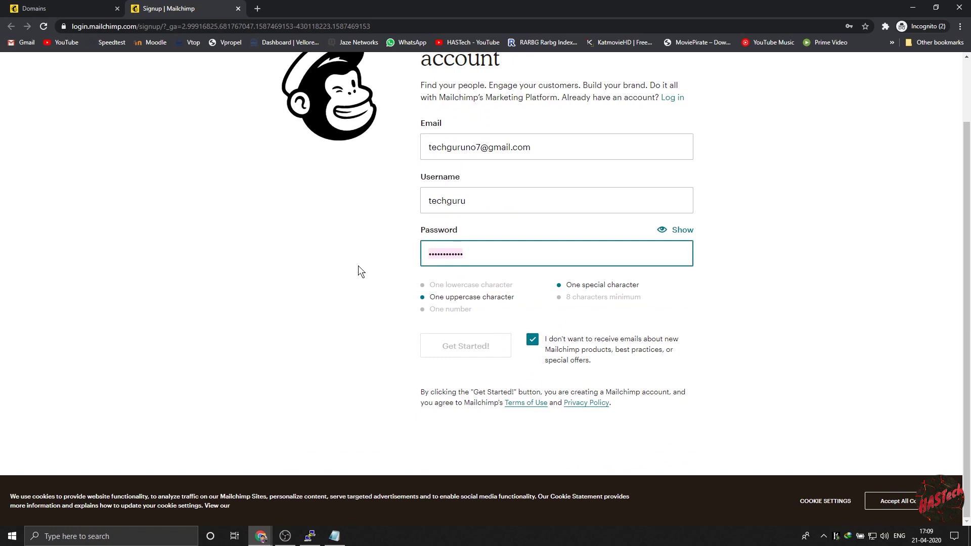
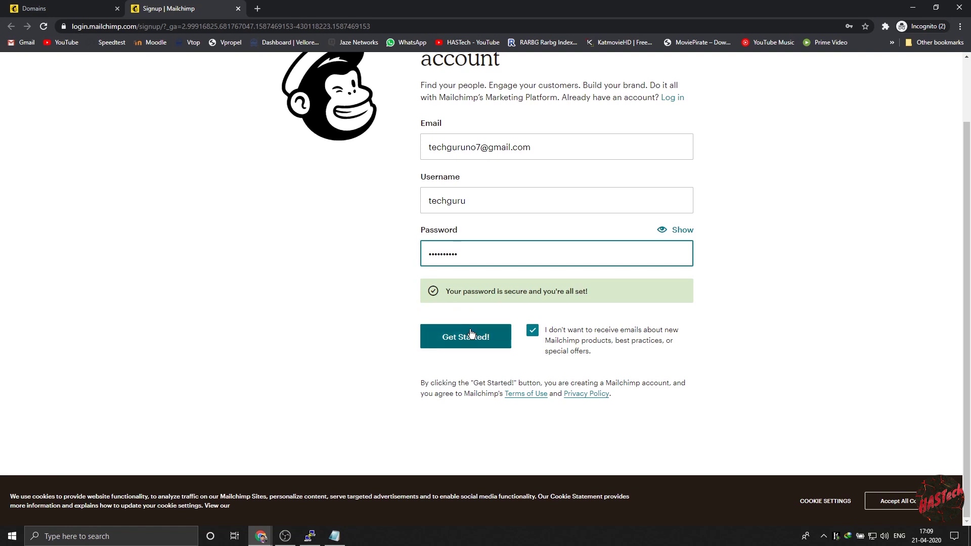
Step: Resubmit the signup after appending 'no' to the already-taken username
click(462, 338)
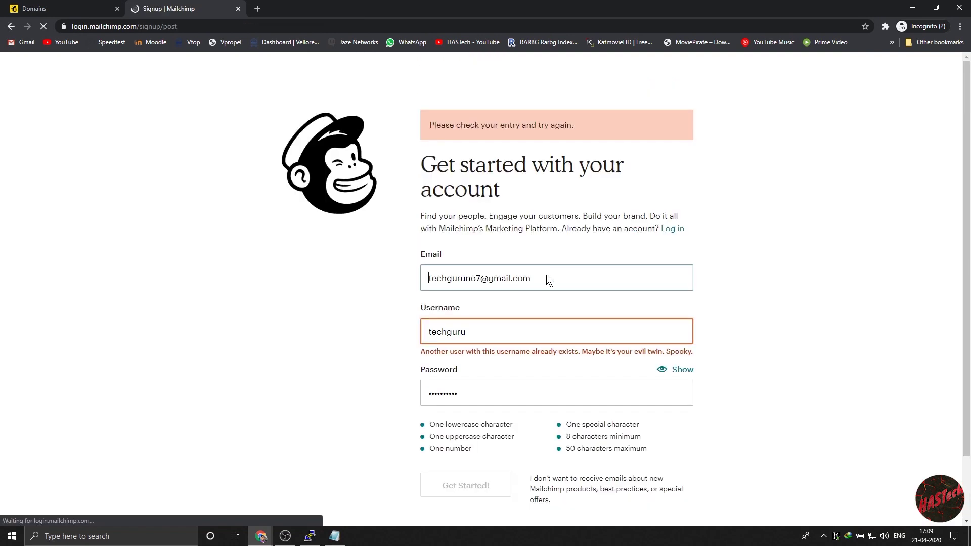
click(485, 329)
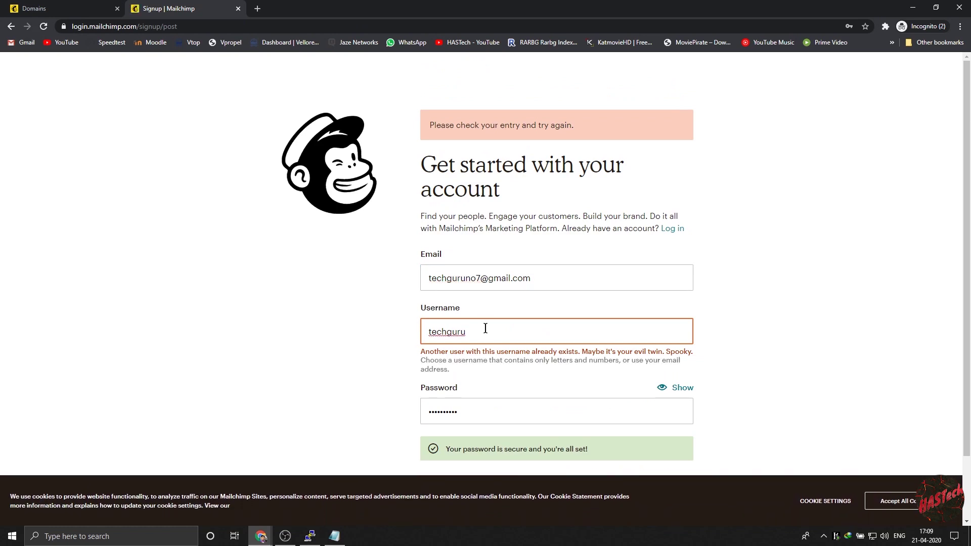
text(no7)
scroll(479, 317, down, 2)
click(469, 427)
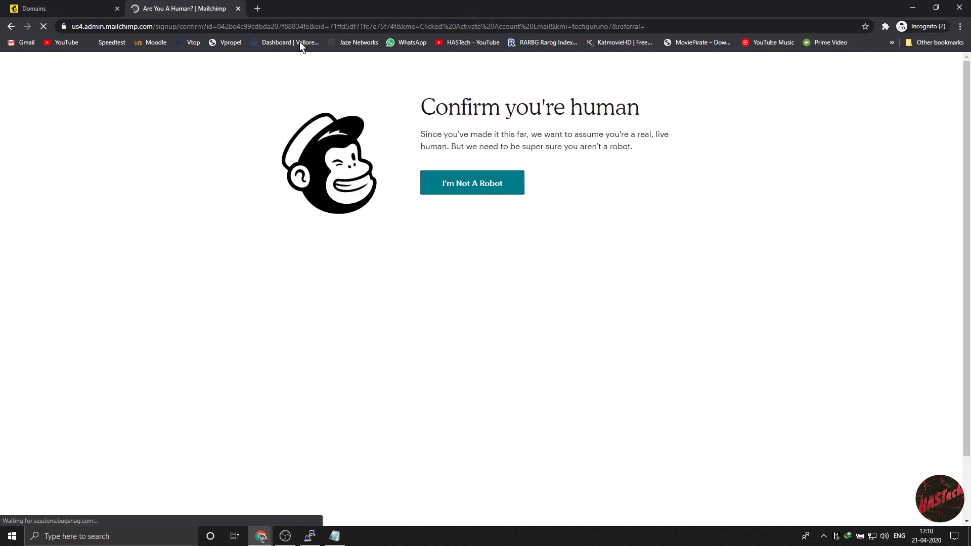
Step: Pass the I'm Not A Robot check and begin entering the login username
click(484, 189)
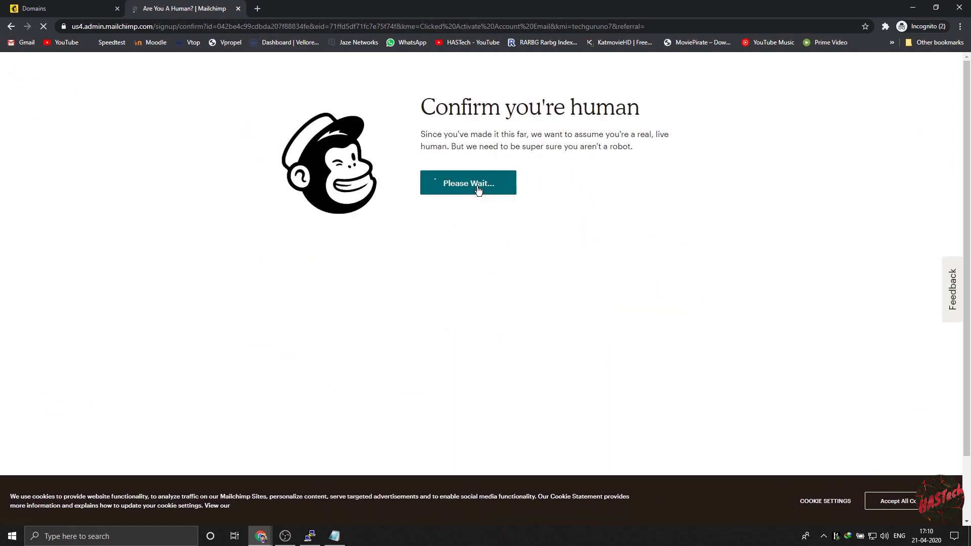
click(892, 507)
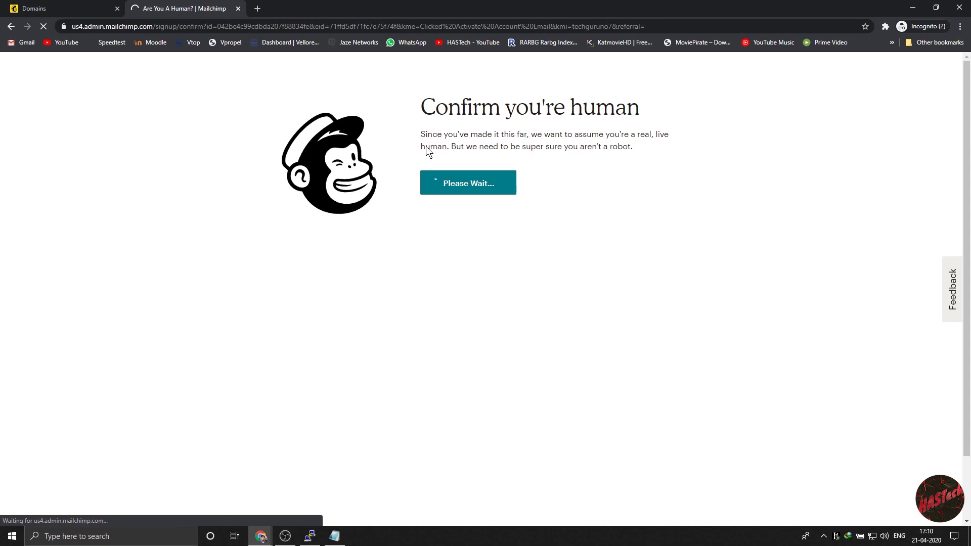
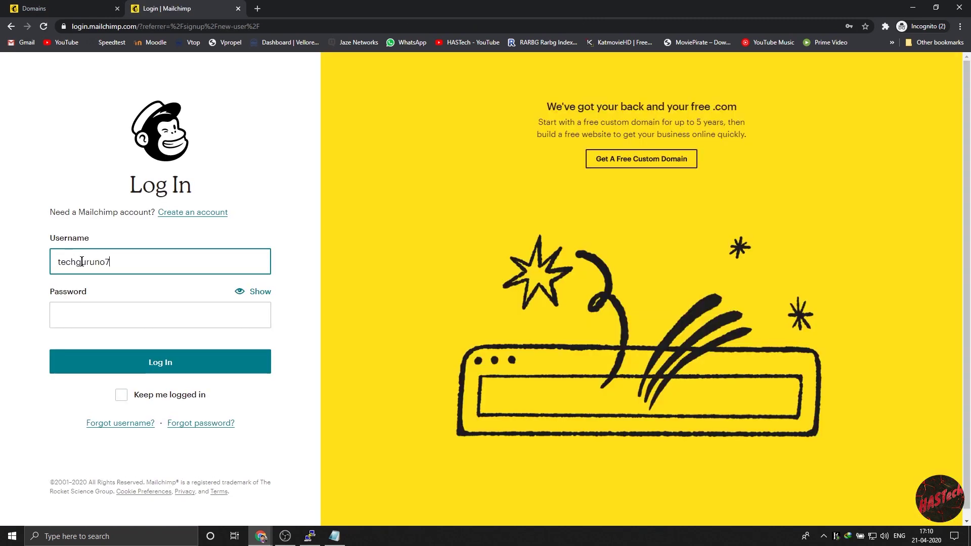
Step: Log in with the new username and password, and complete signup on the Free plan
key(Tab)
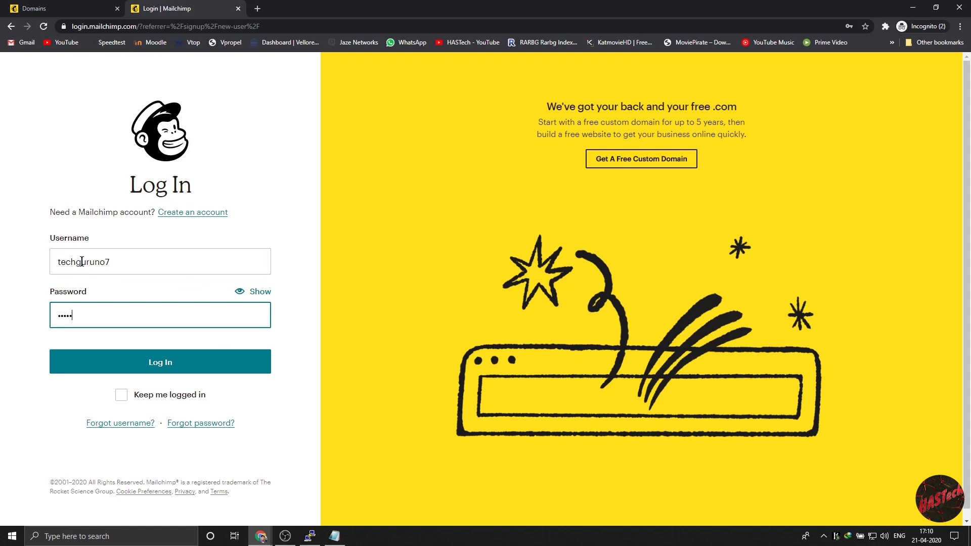
key(Return)
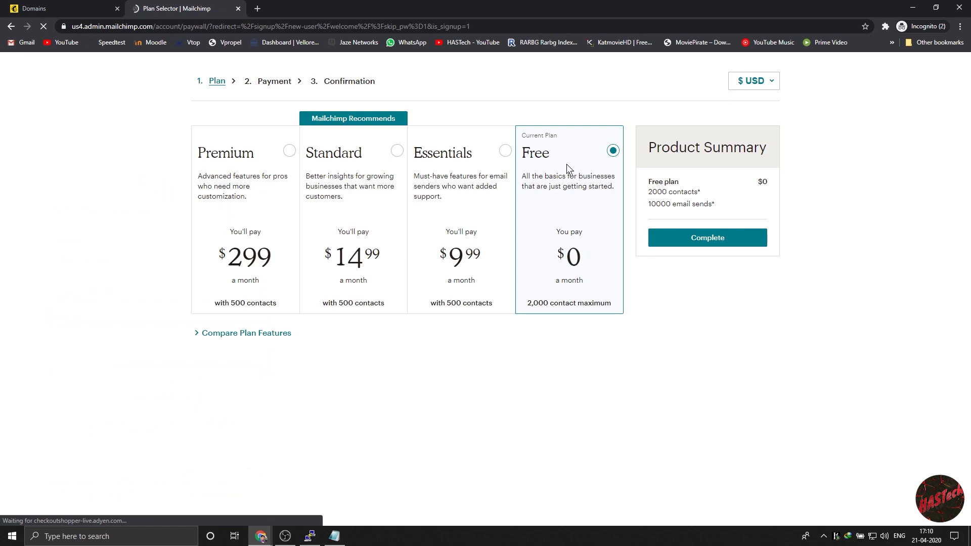
click(718, 250)
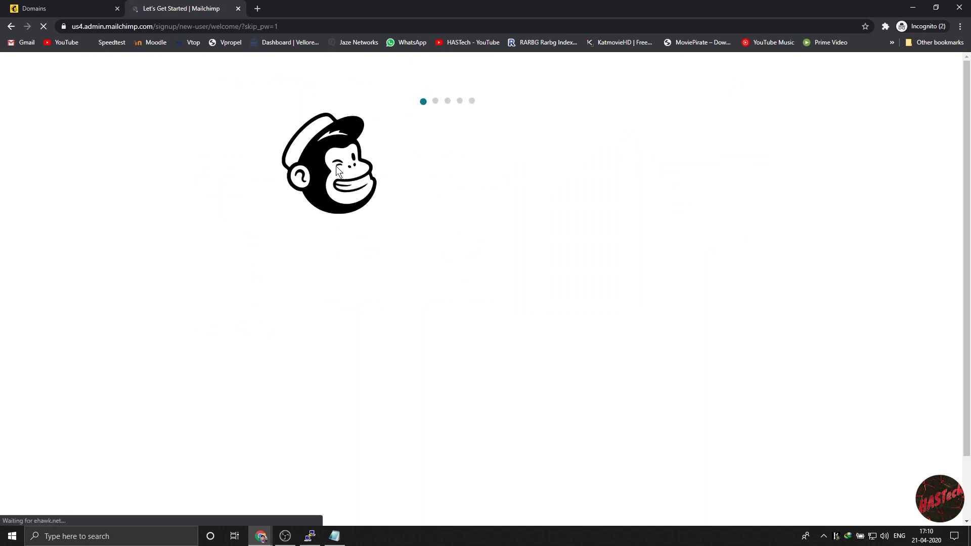
Step: Fill in the first and last name and submit them
click(457, 197)
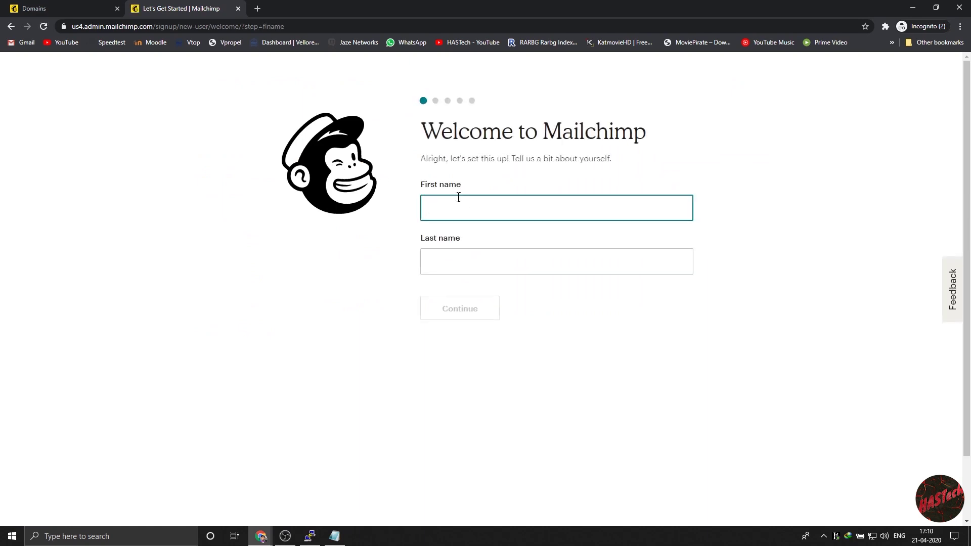
text(ha)
text(stetechguru)
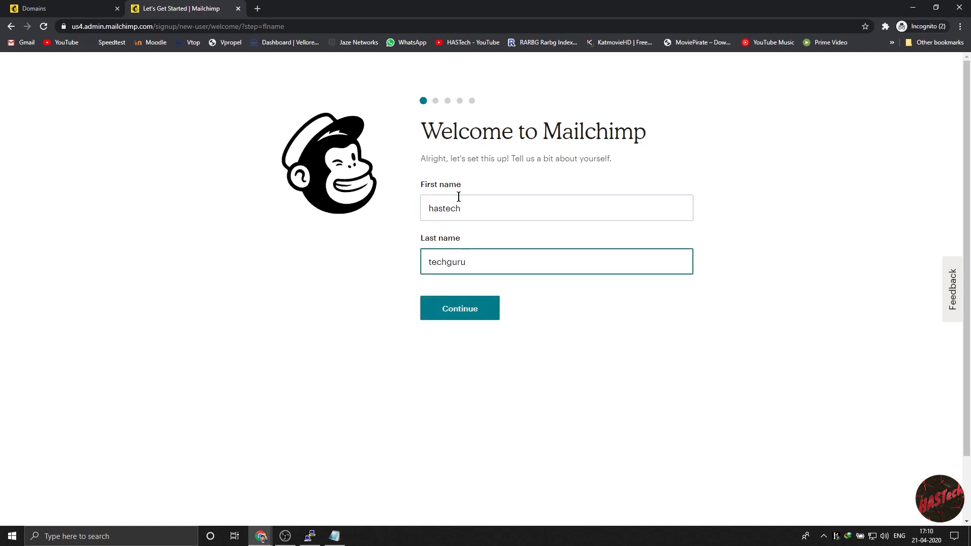
key(Return)
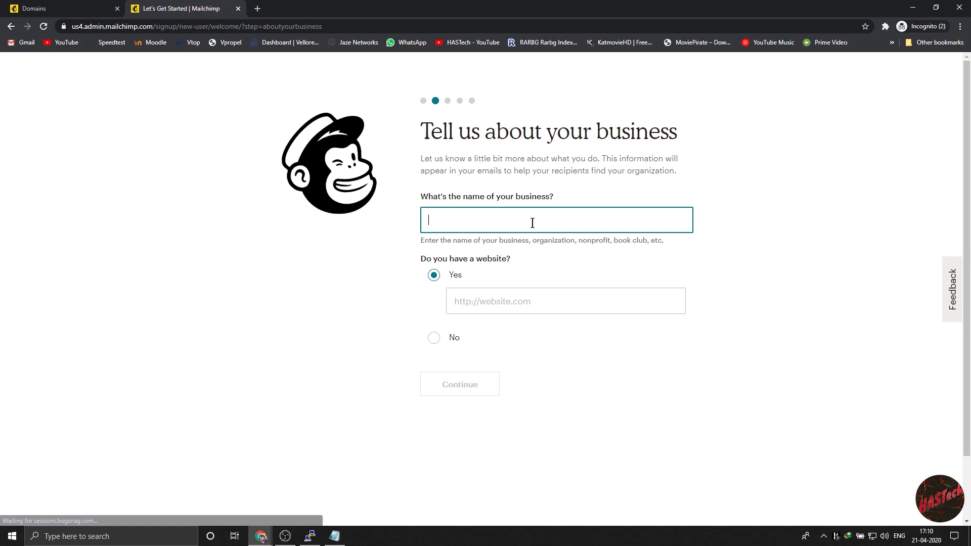
Step: Record that there is no website and enter the business name Berozgaar
click(448, 329)
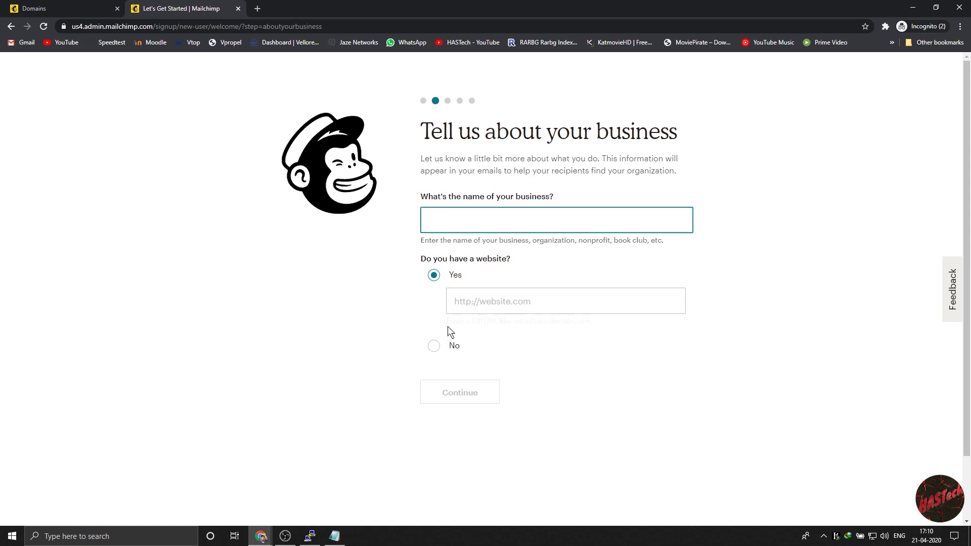
click(461, 213)
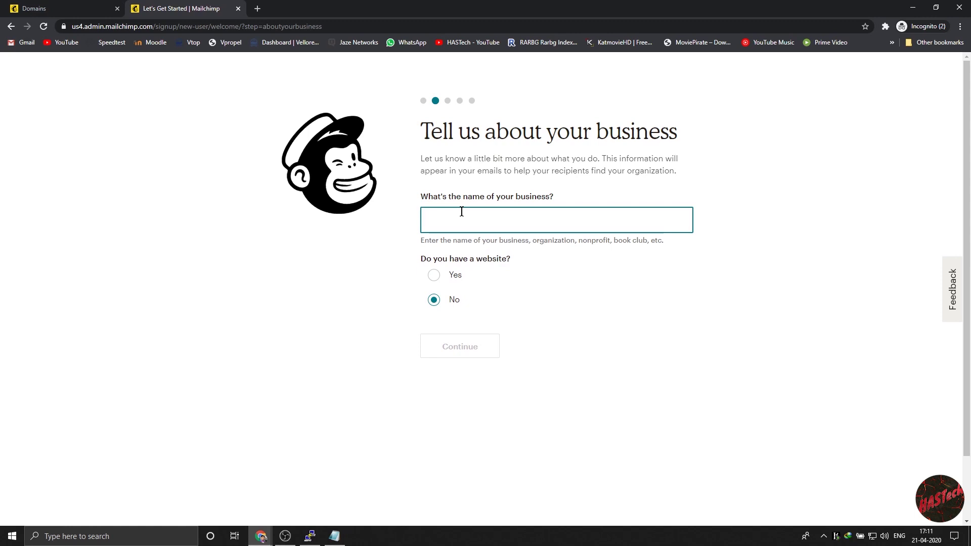
text(Berogz)
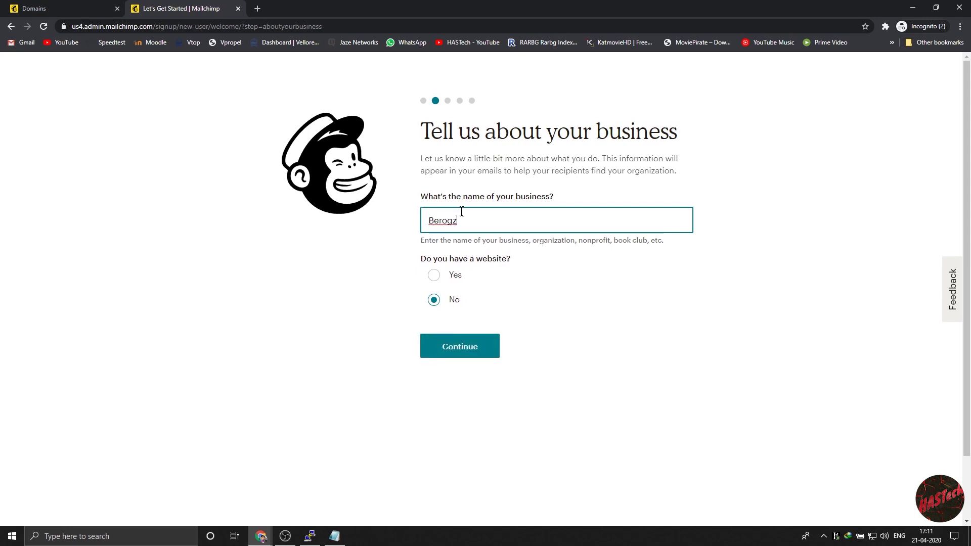
key(BackSpace)
key(BackSpace)
click(484, 354)
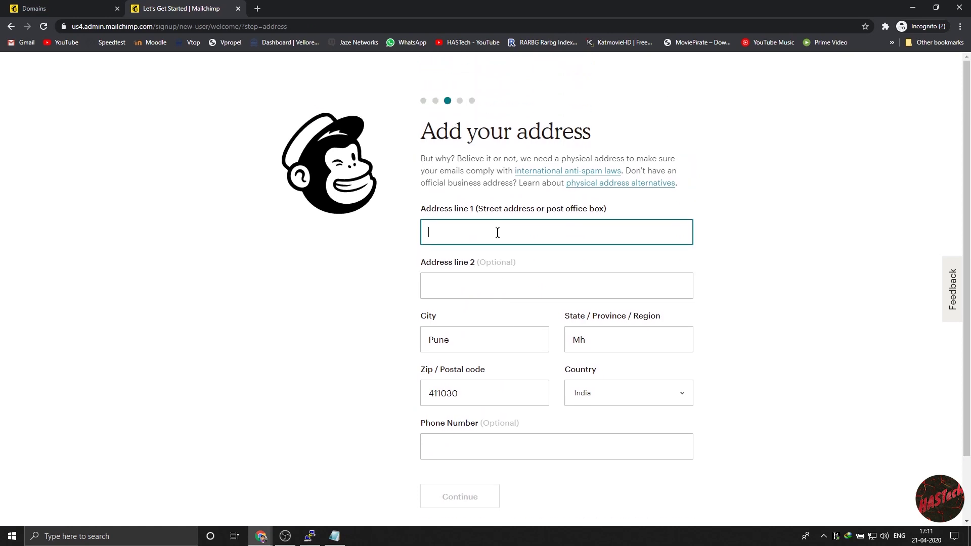
Step: Fill both address lines with 'hahah' and submit the address
text(hahah)
key(Tab)
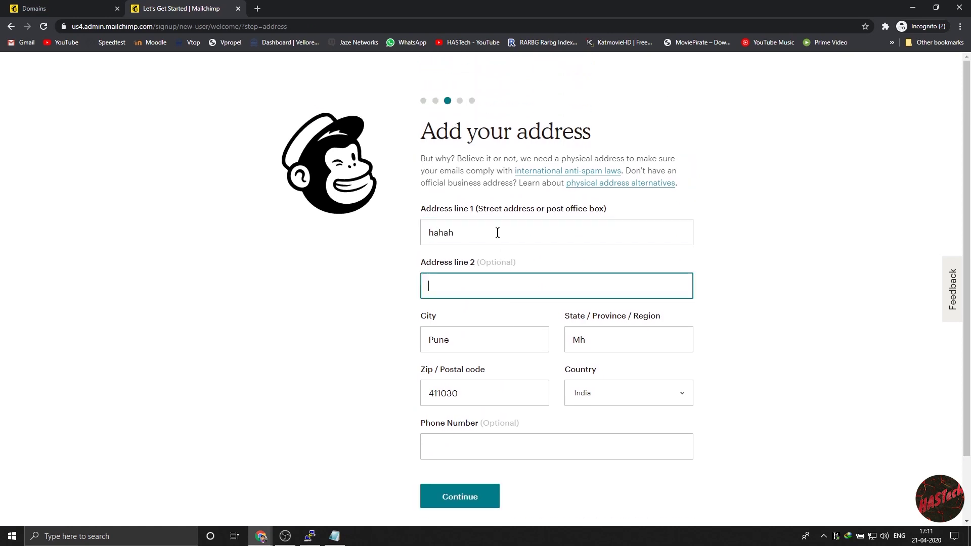
text(hahah)
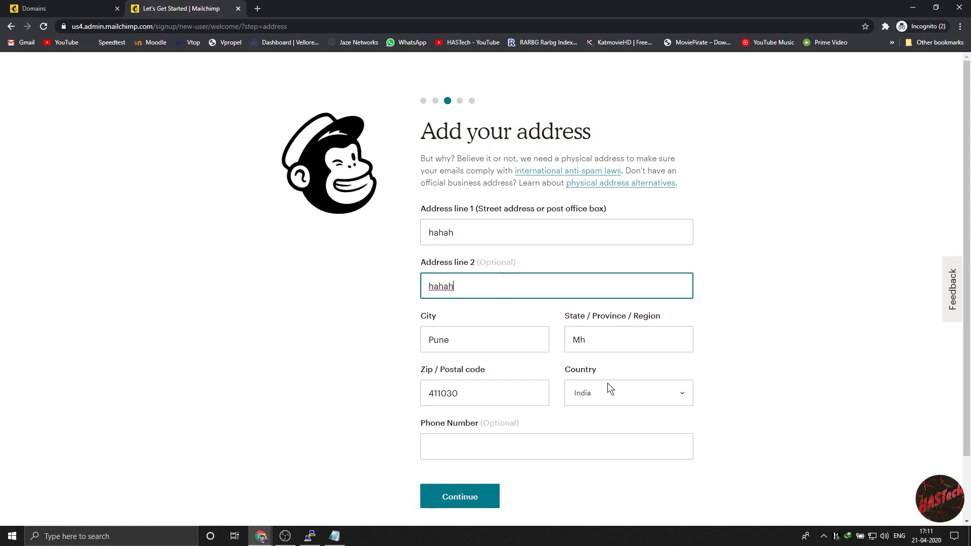
click(461, 501)
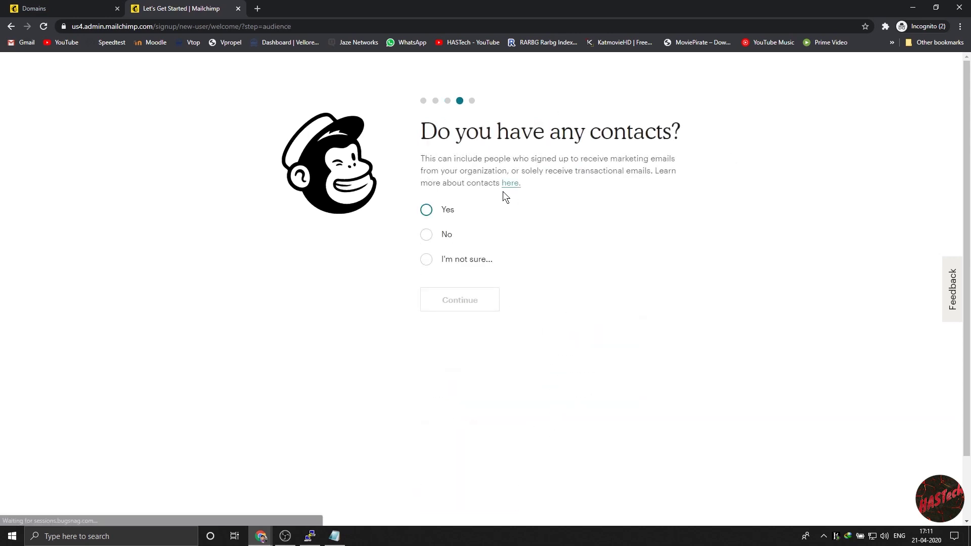
Step: Answer no existing contacts and choose Original Content as the offering
click(427, 236)
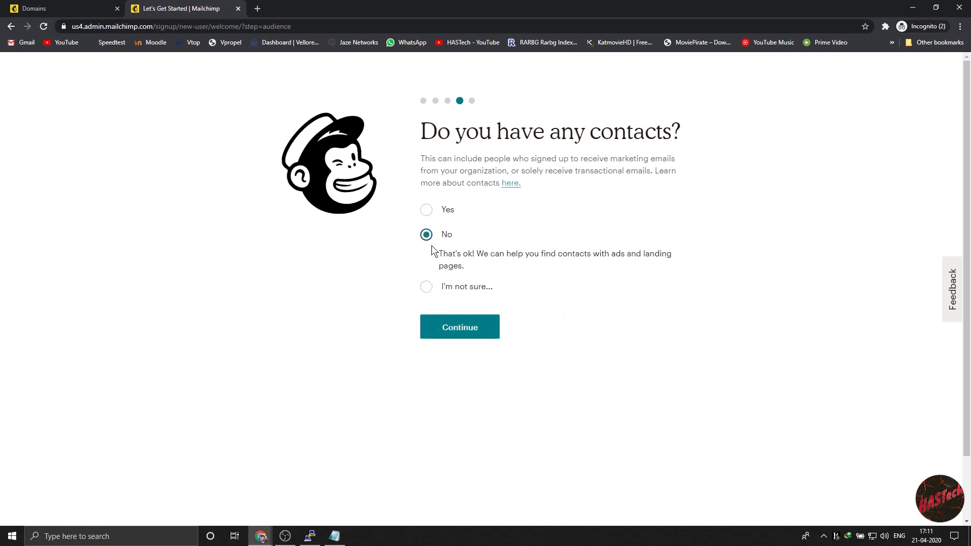
click(452, 329)
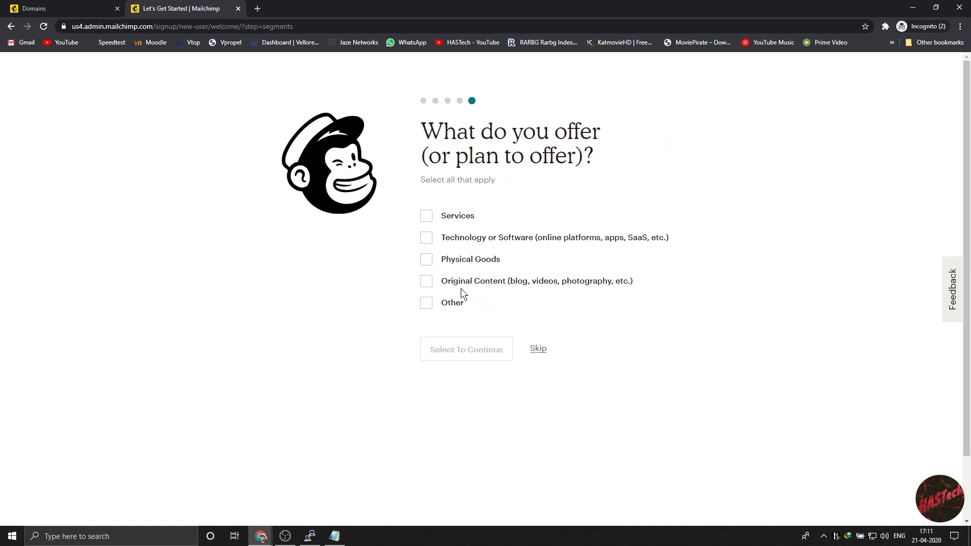
click(428, 281)
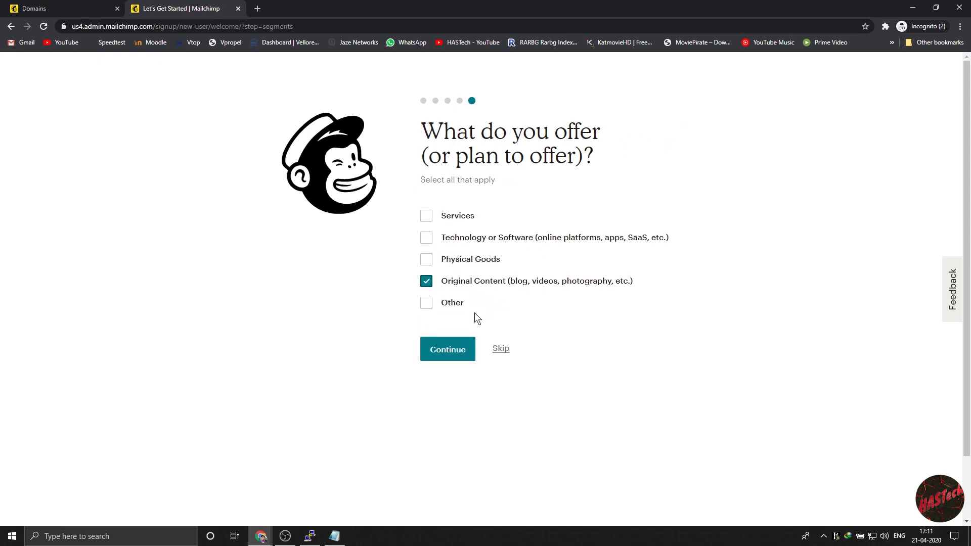
click(457, 340)
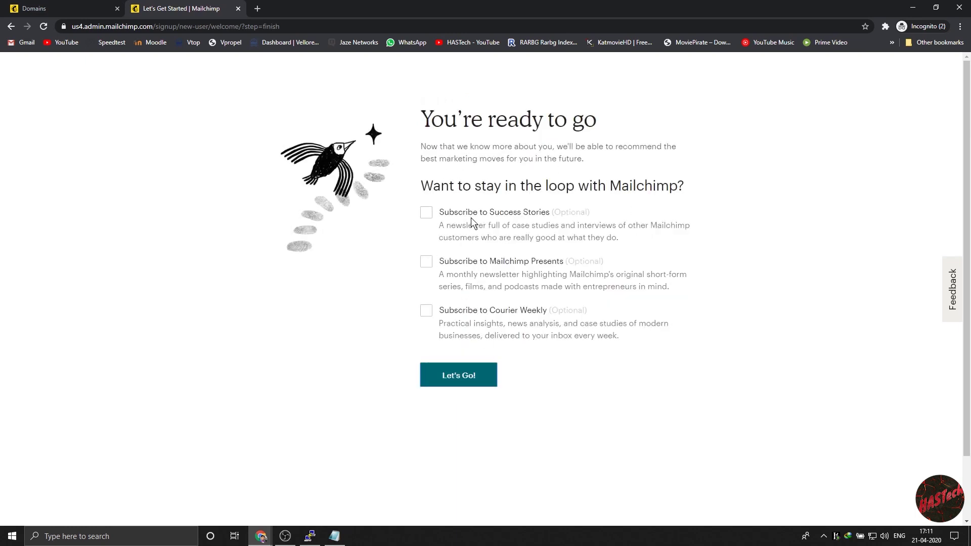
Step: Finish the questionnaire without newsletters, log back in, and browse the Create menu
click(464, 374)
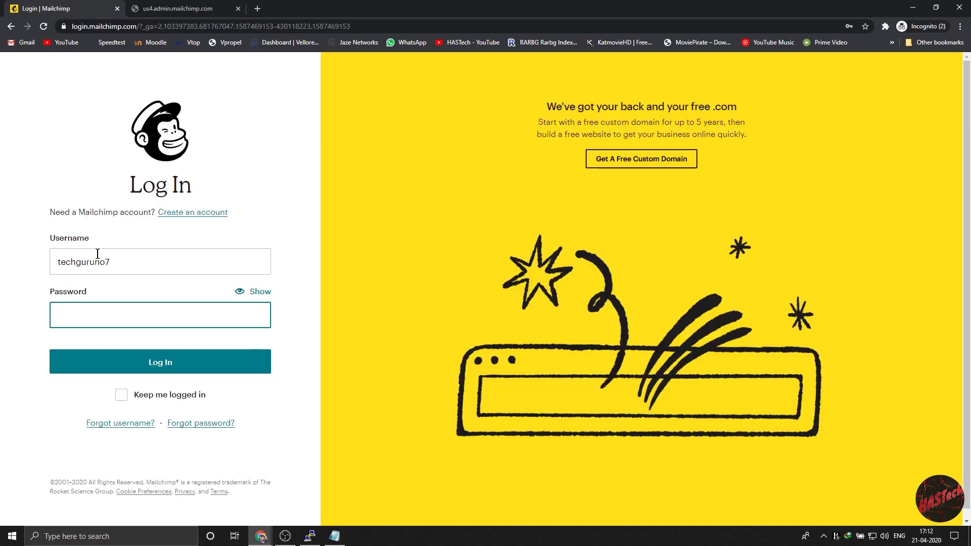
text(t)
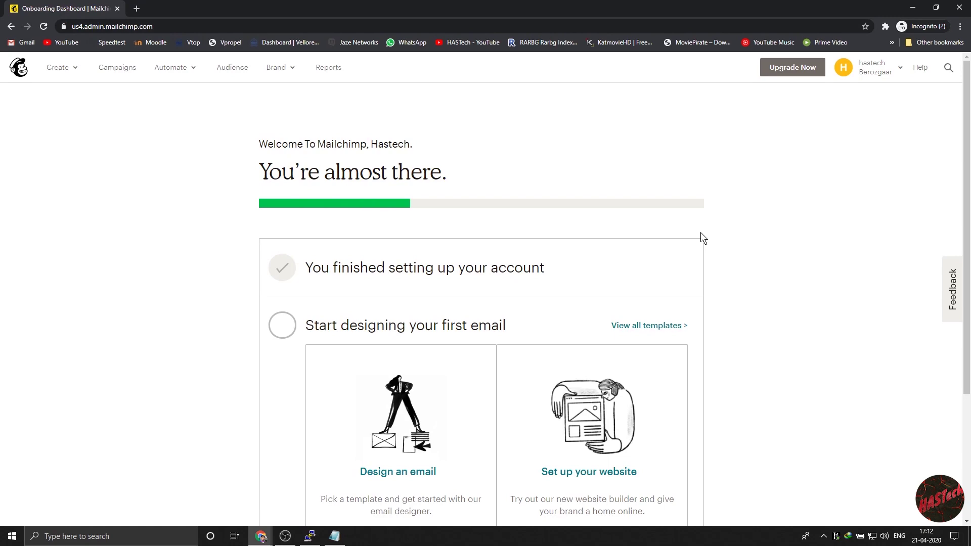
scroll(615, 223, down, 2)
scroll(398, 178, down, 1)
scroll(514, 243, up, 3)
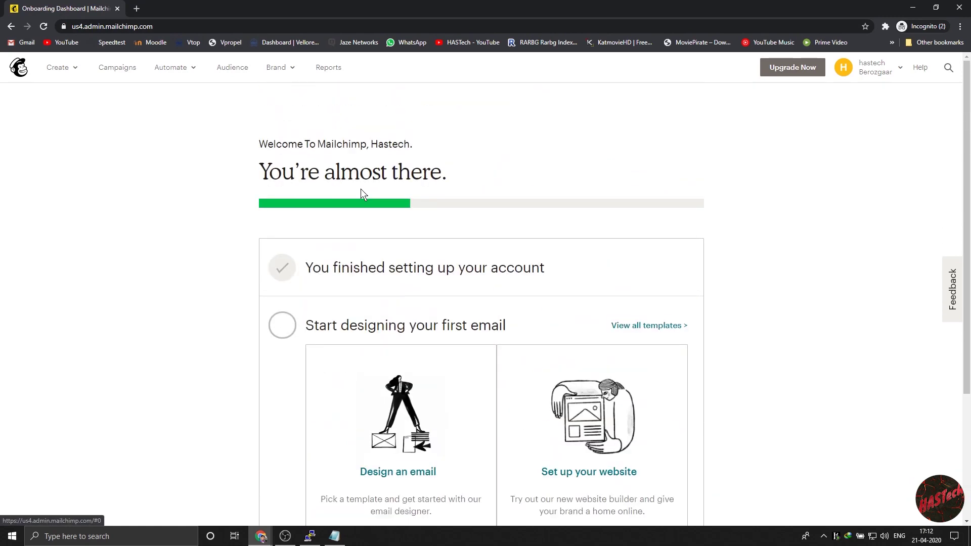
click(58, 67)
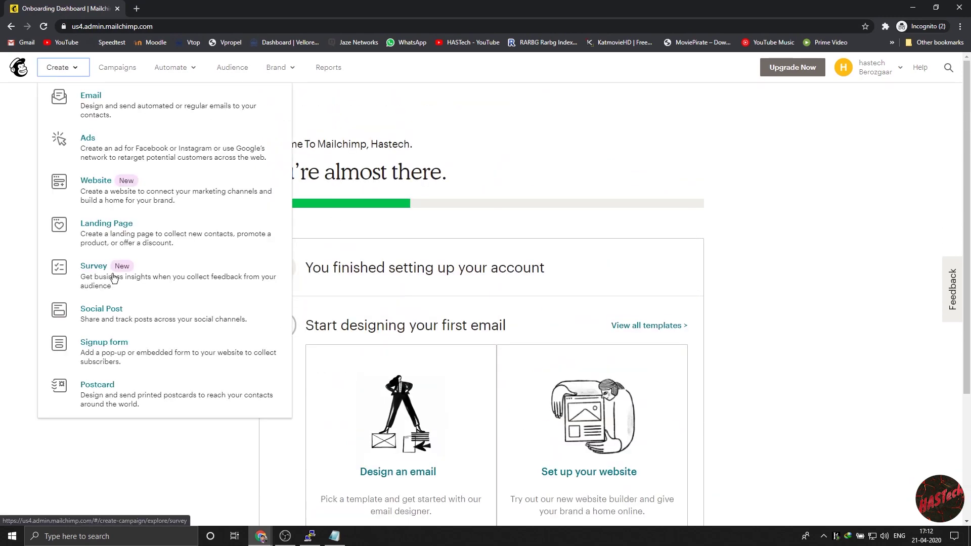
Step: Go to Account > Settings > Domains and scroll to Purchase a New Domain
click(873, 67)
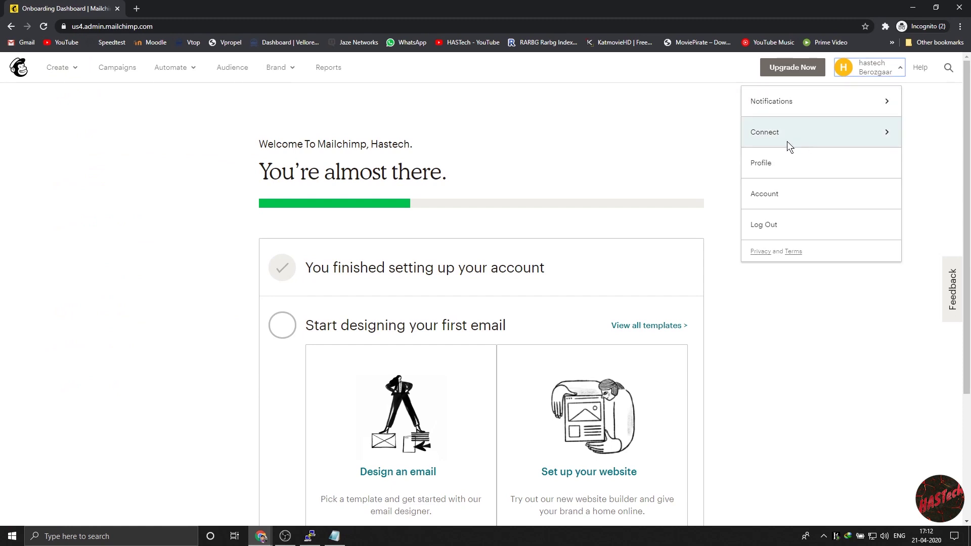
click(772, 193)
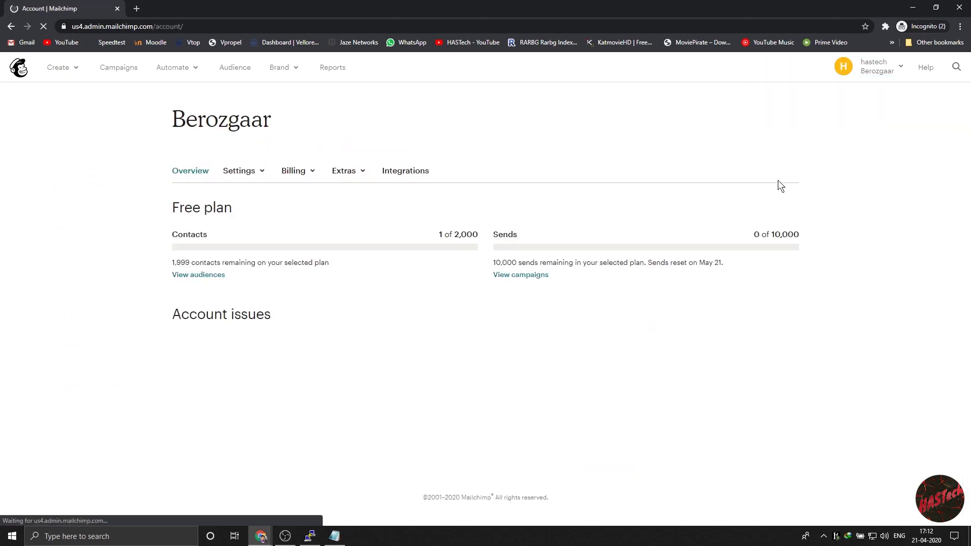
click(248, 172)
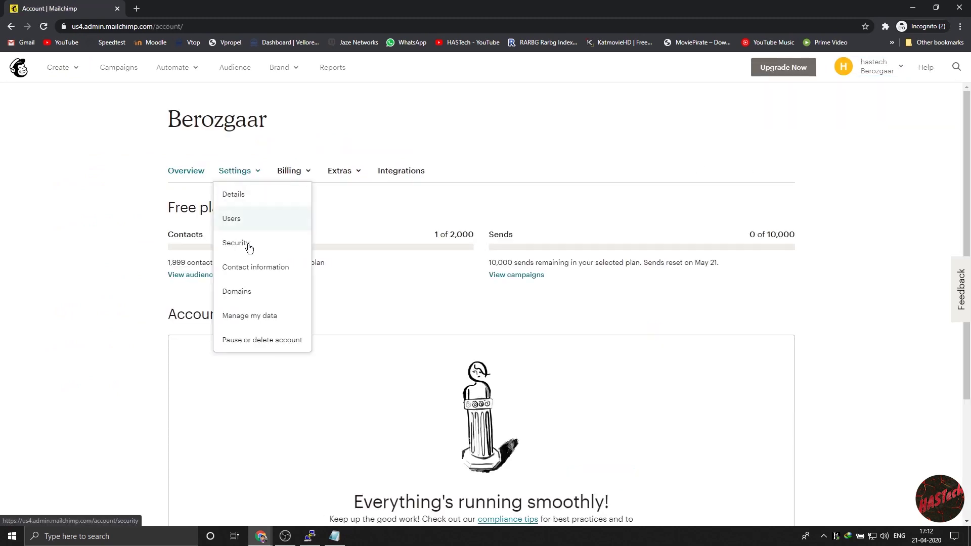
click(249, 246)
scroll(238, 223, down, 1)
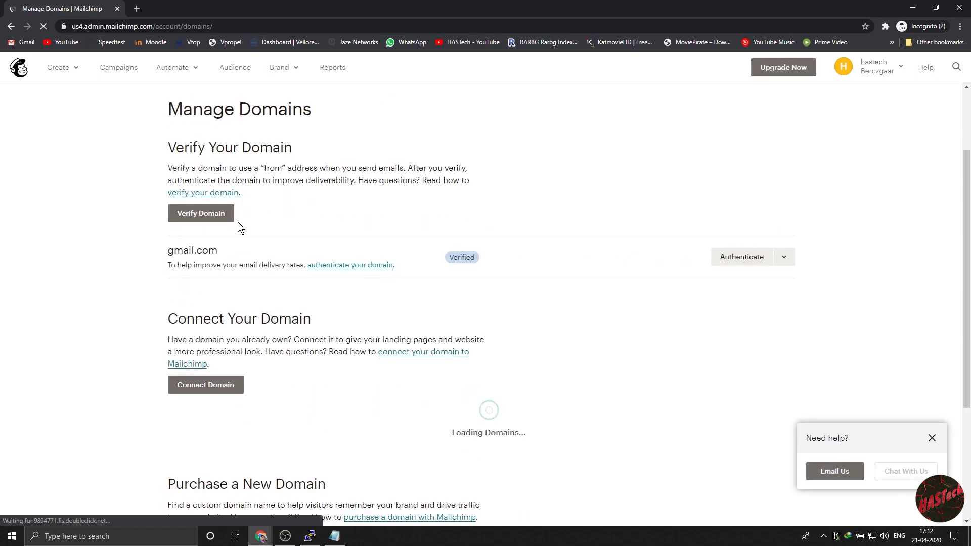
scroll(212, 384, down, 2)
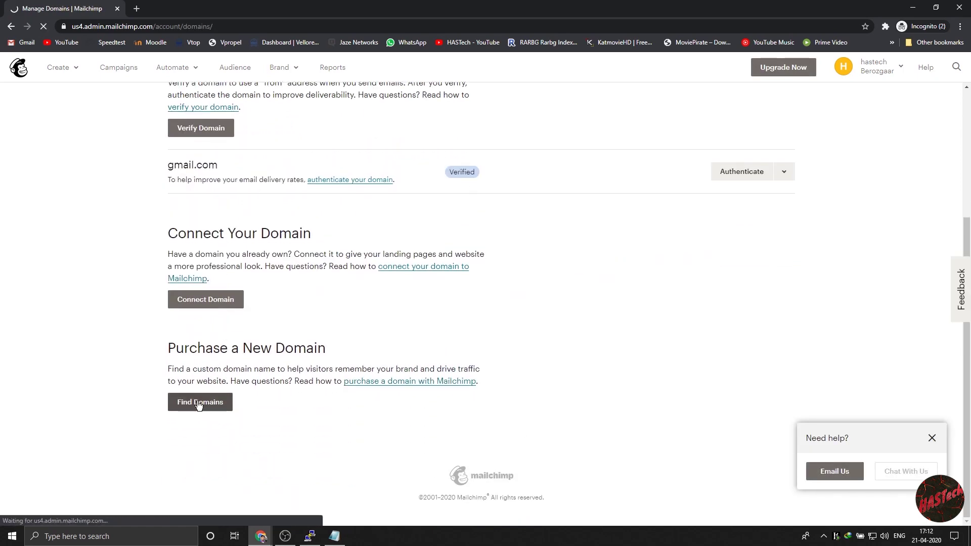
Step: Search for domains and pick the free berozgaar.net
click(199, 403)
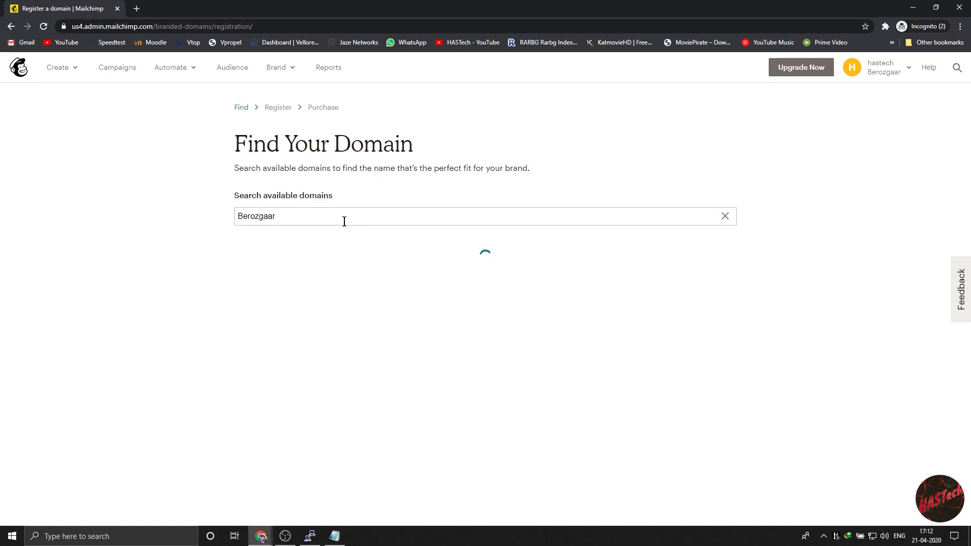
scroll(401, 282, down, 2)
scroll(401, 278, down, 2)
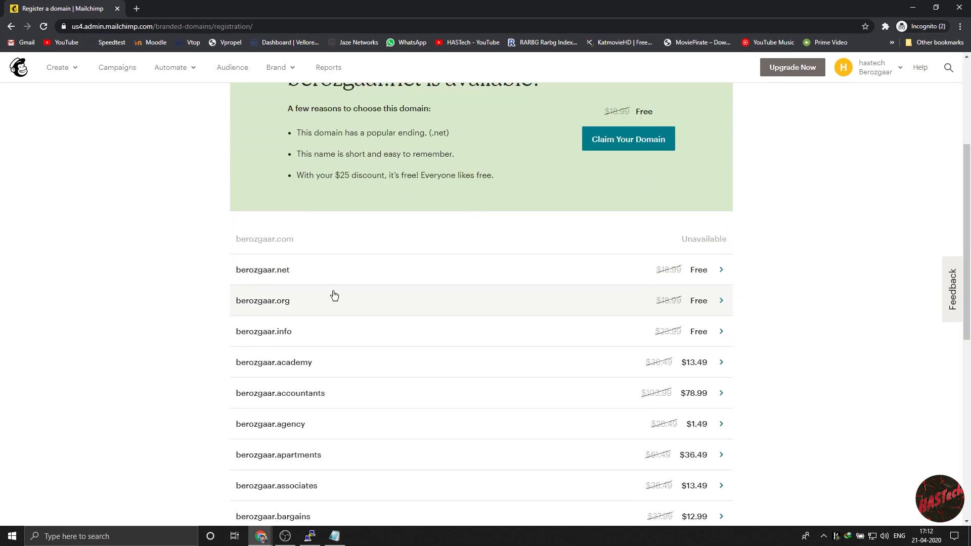
scroll(332, 329, down, 4)
scroll(299, 319, up, 2)
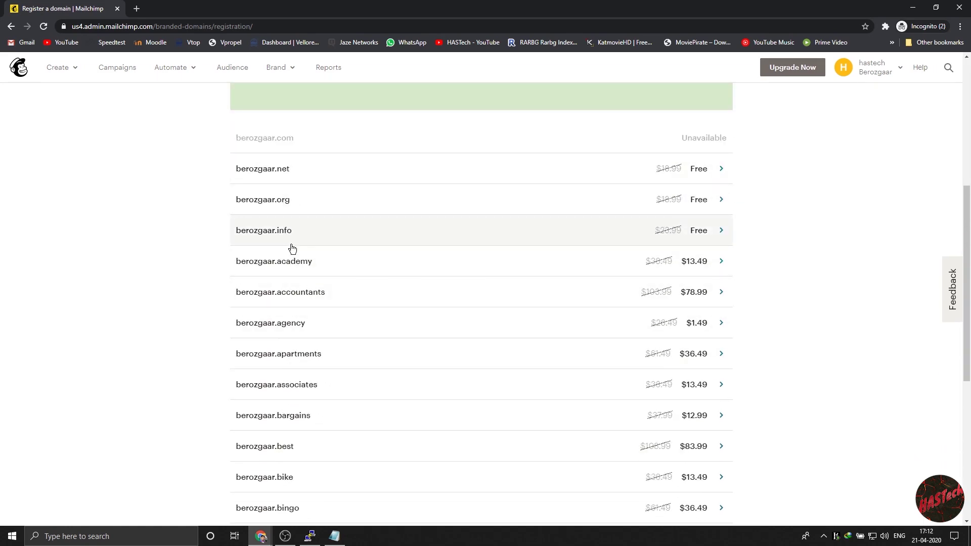
click(662, 170)
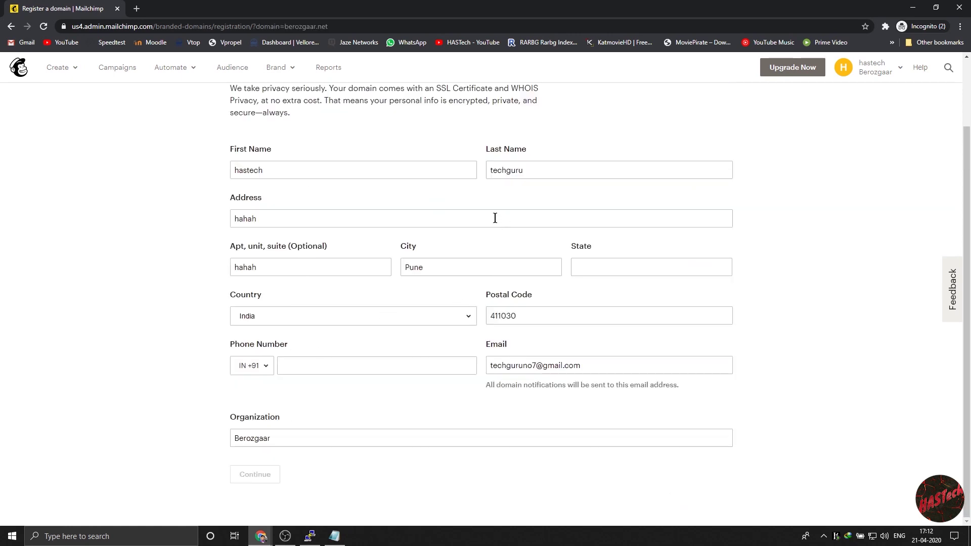
Step: Fill the contact form's State with maharashtra and start entering a phone number
scroll(298, 268, up, 2)
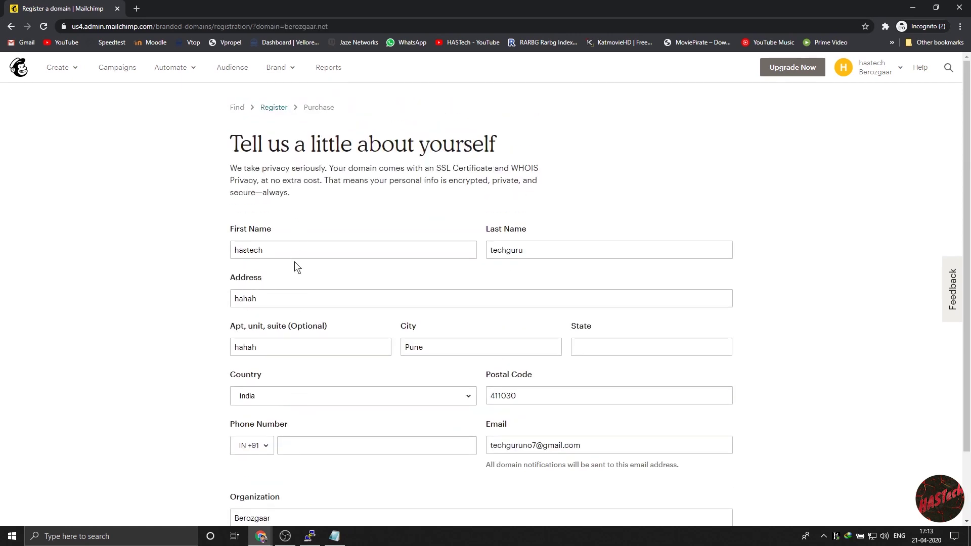
click(586, 345)
scroll(586, 339, down, 1)
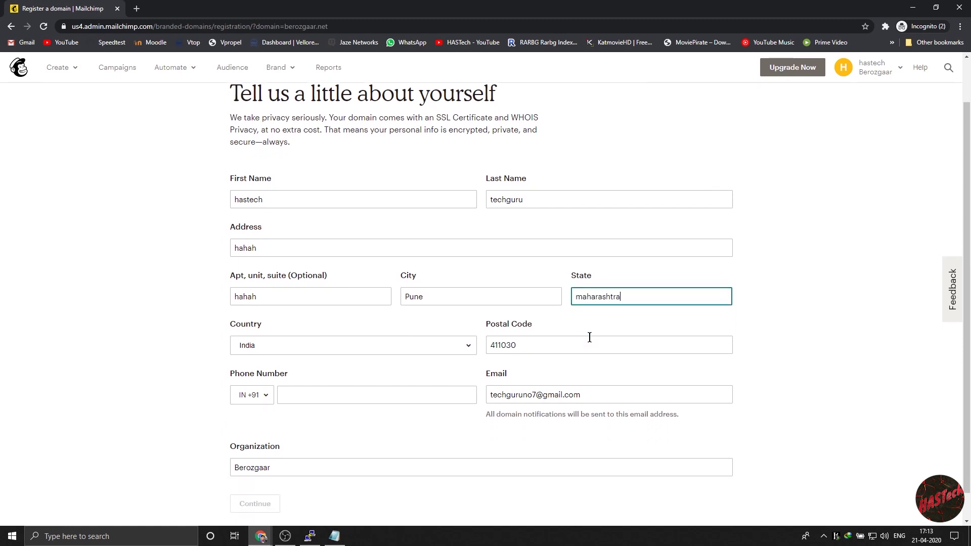
scroll(567, 349, down, 1)
scroll(274, 471, up, 2)
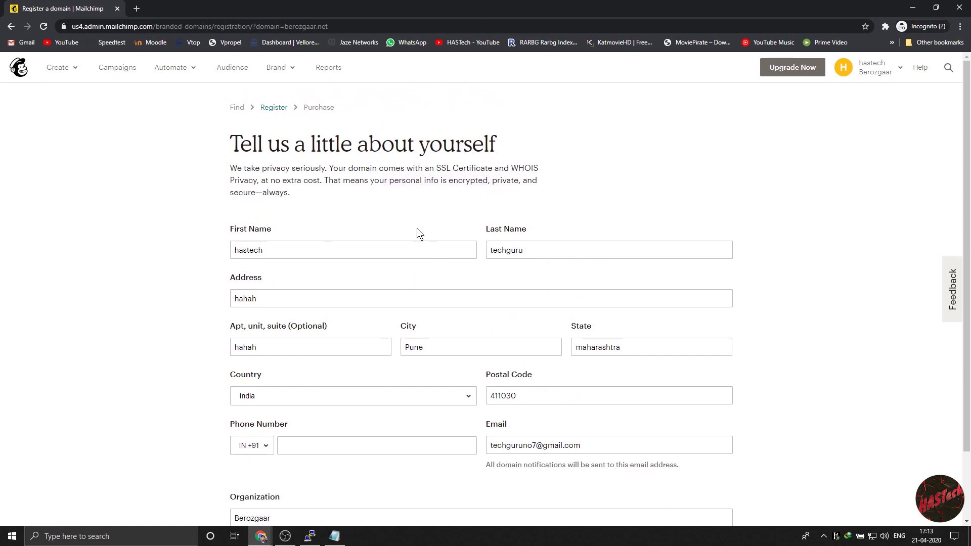
scroll(387, 177, down, 2)
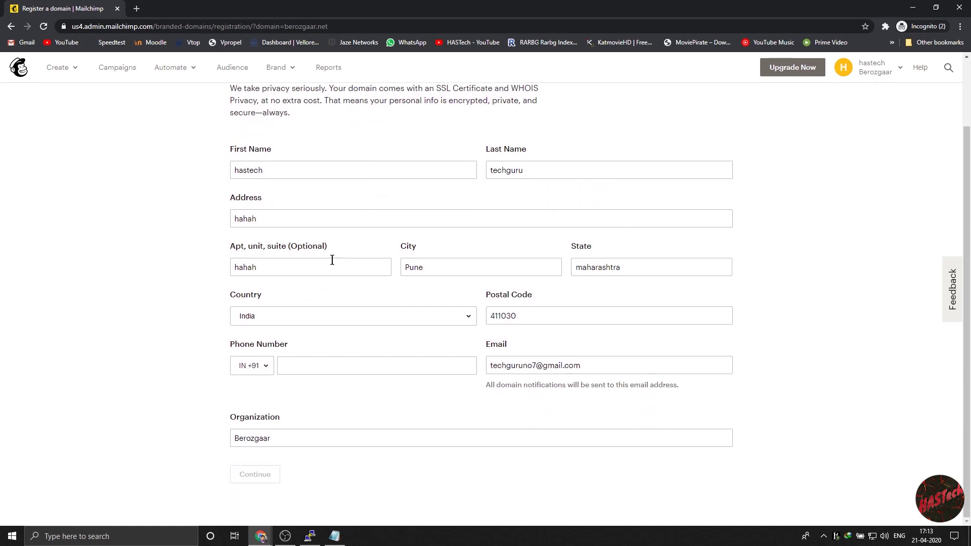
click(291, 360)
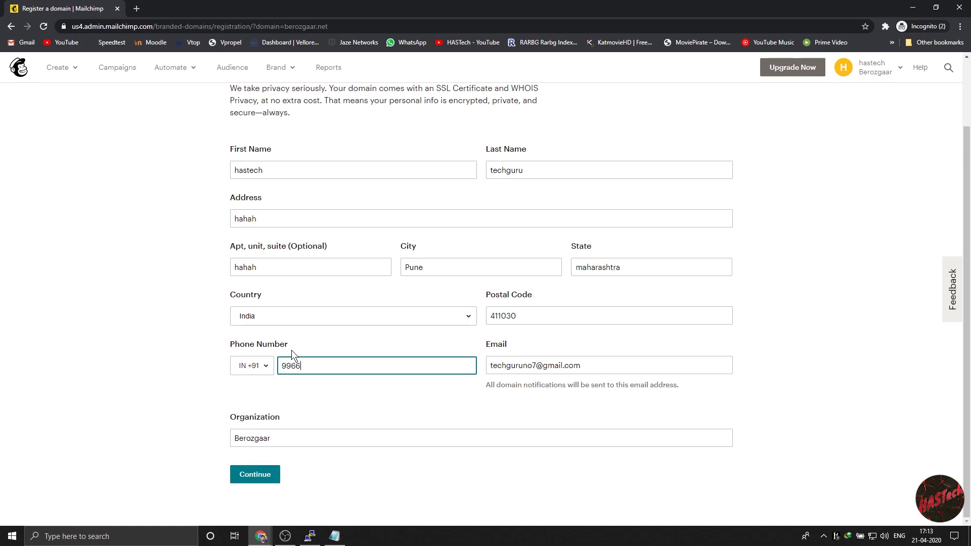
click(256, 473)
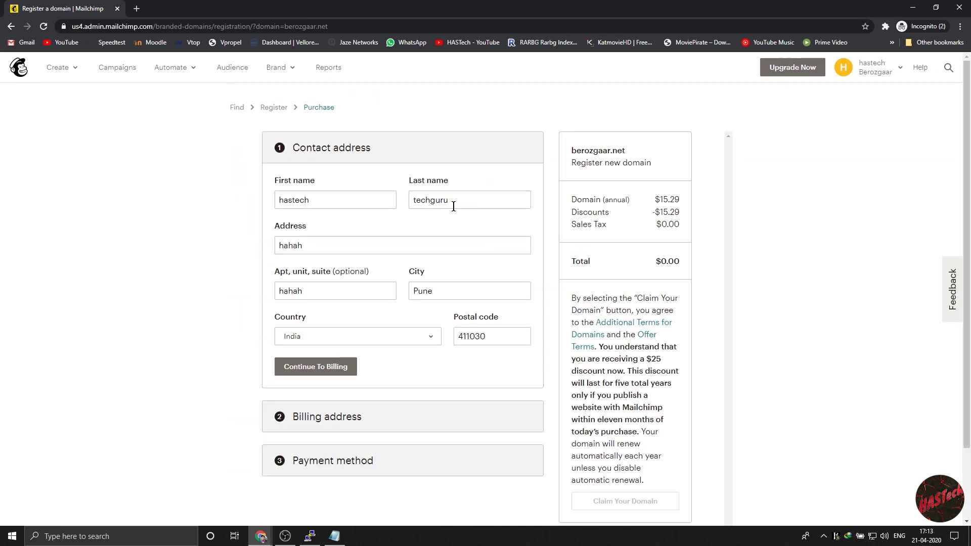
scroll(414, 339, down, 1)
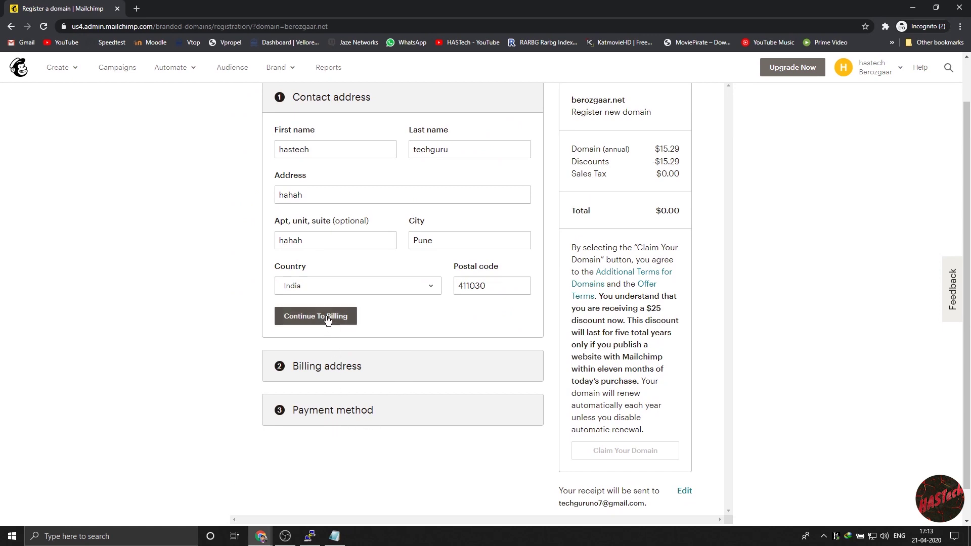
drag(580, 146, 735, 183)
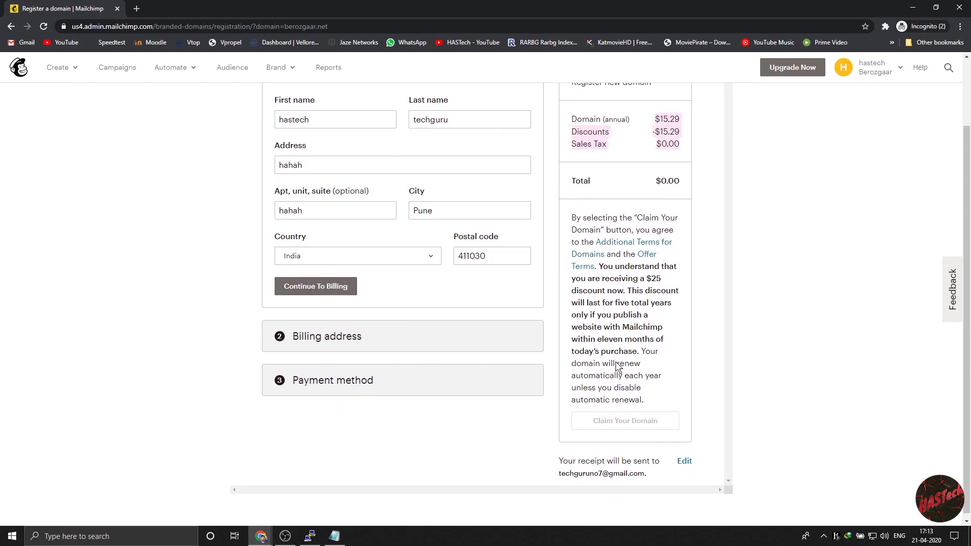
scroll(333, 328, down, 1)
Step: Set the billing address to match the contact address and proceed to payment
click(333, 328)
click(330, 284)
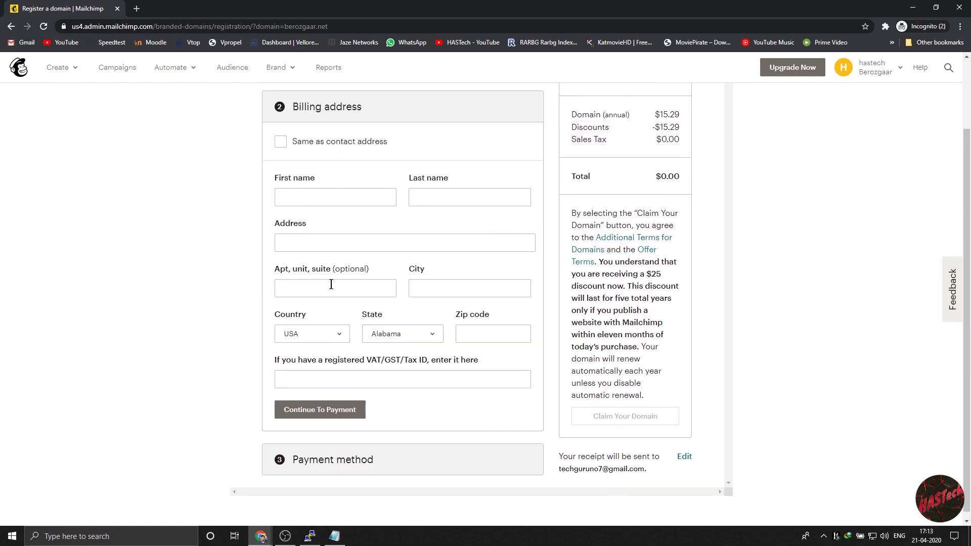
click(297, 146)
click(293, 408)
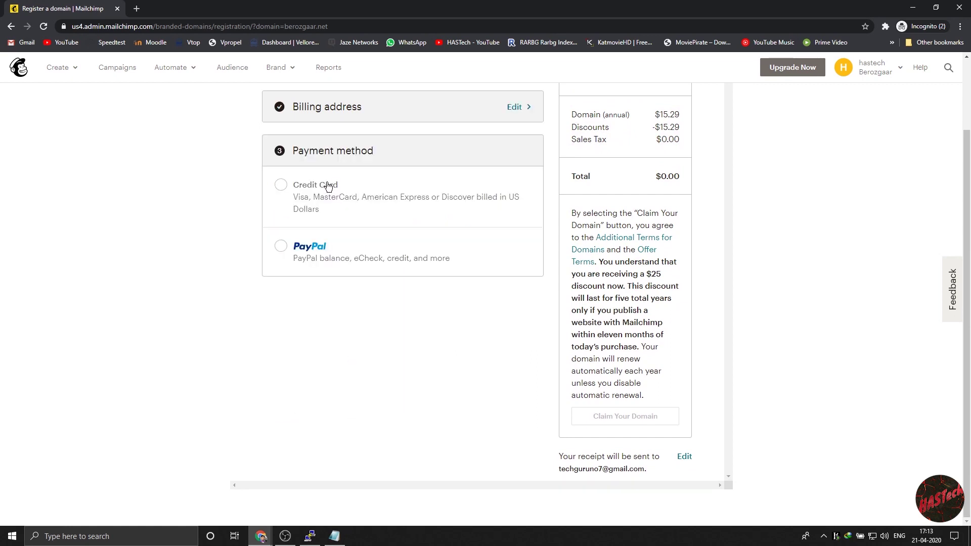
Step: Change the billing currency to Indian Rupee for the ₹0.00 order
click(324, 184)
click(336, 209)
scroll(338, 275, down, 2)
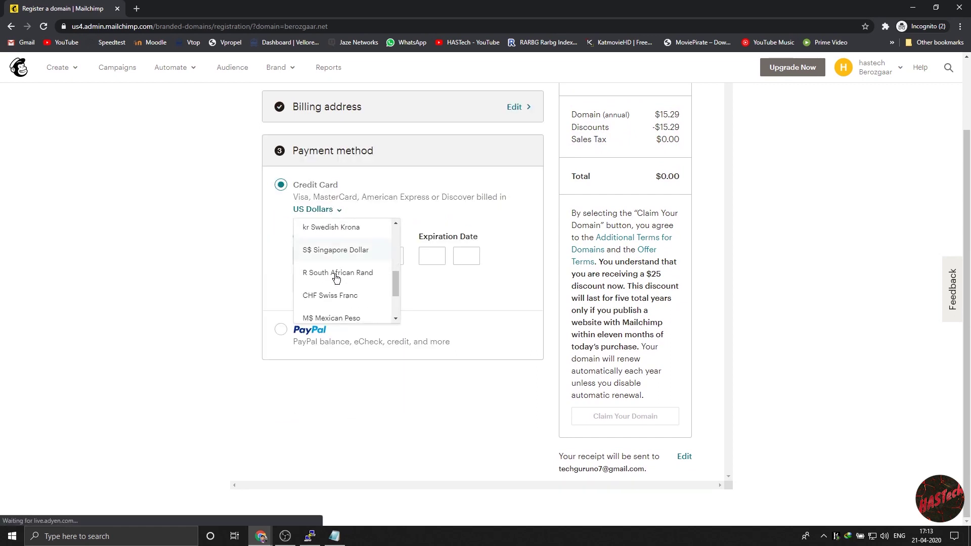
scroll(342, 308, down, 2)
scroll(341, 304, up, 1)
scroll(337, 276, up, 2)
scroll(336, 277, up, 2)
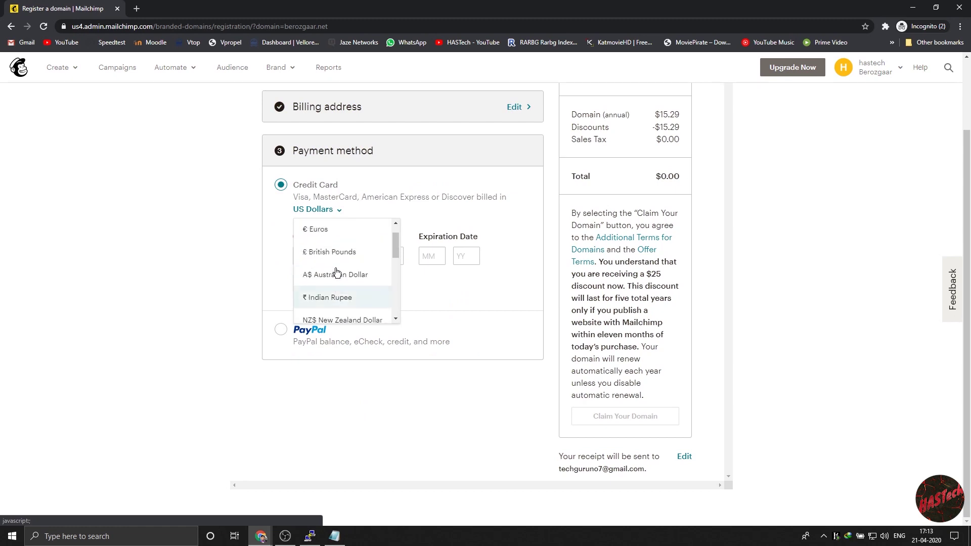
scroll(337, 277, up, 1)
click(308, 320)
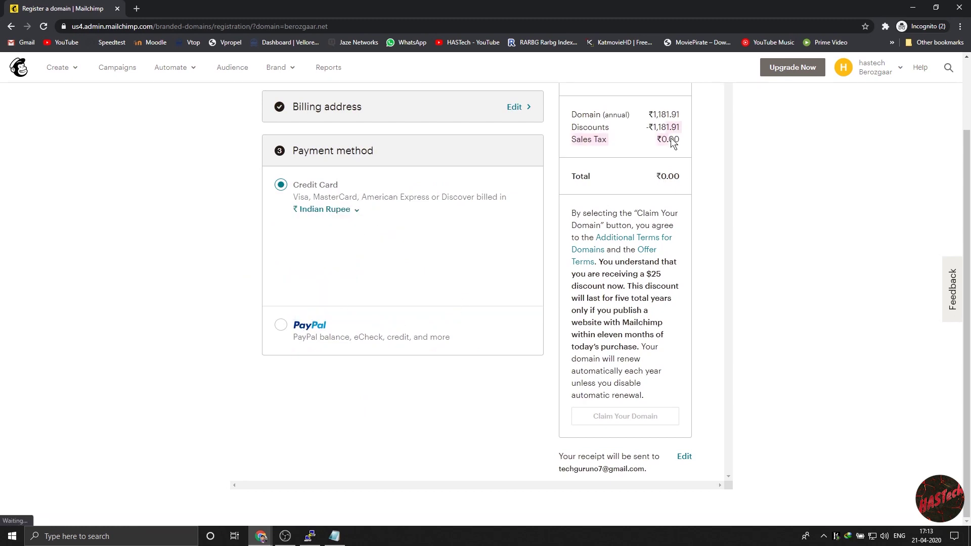
Step: Select PayPal as the payment method and start connecting a PayPal account
click(328, 324)
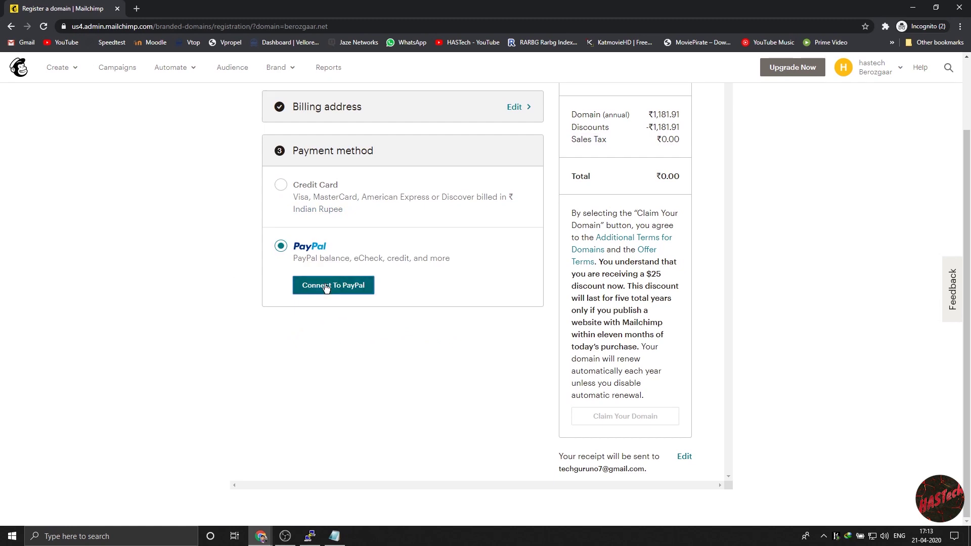
click(348, 286)
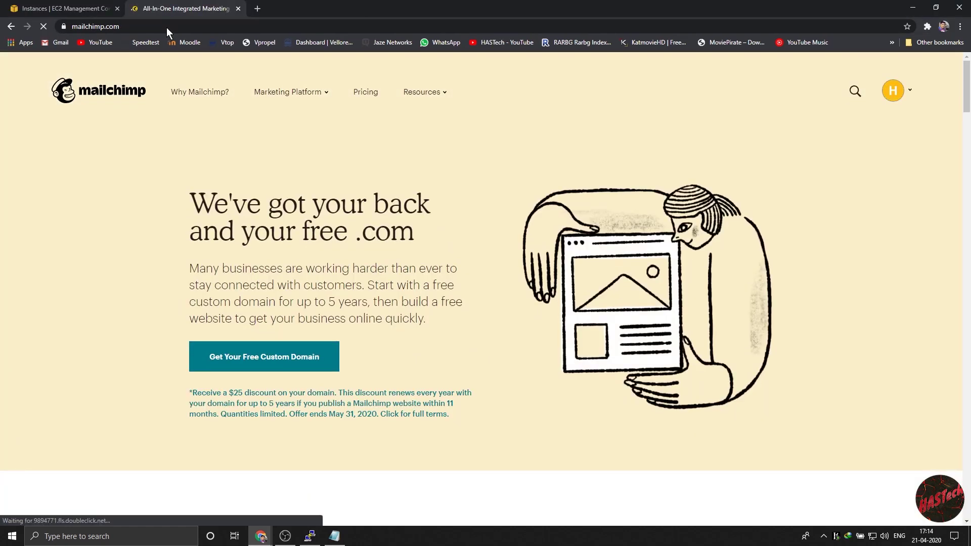
click(893, 90)
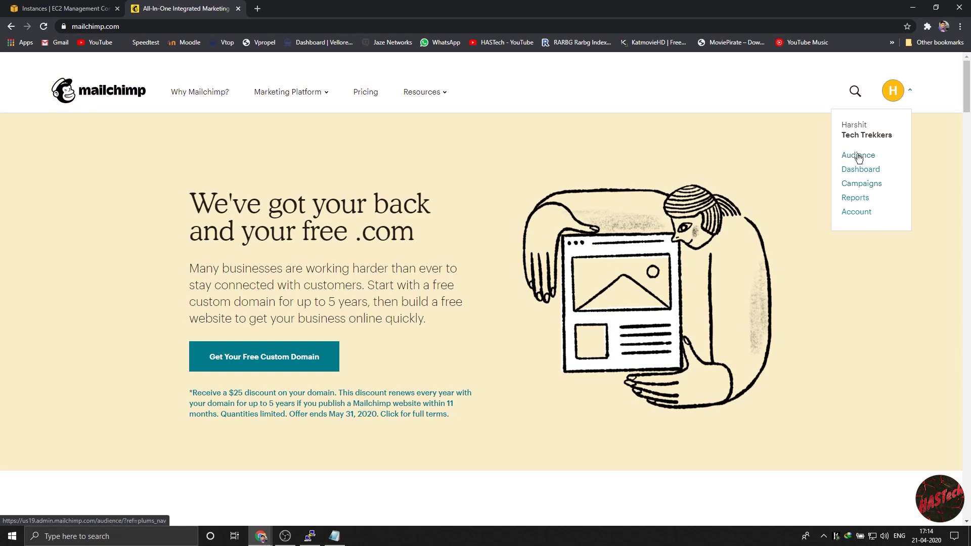
Step: Open Account > Settings > Domains for the Tech Trekkers account
click(857, 213)
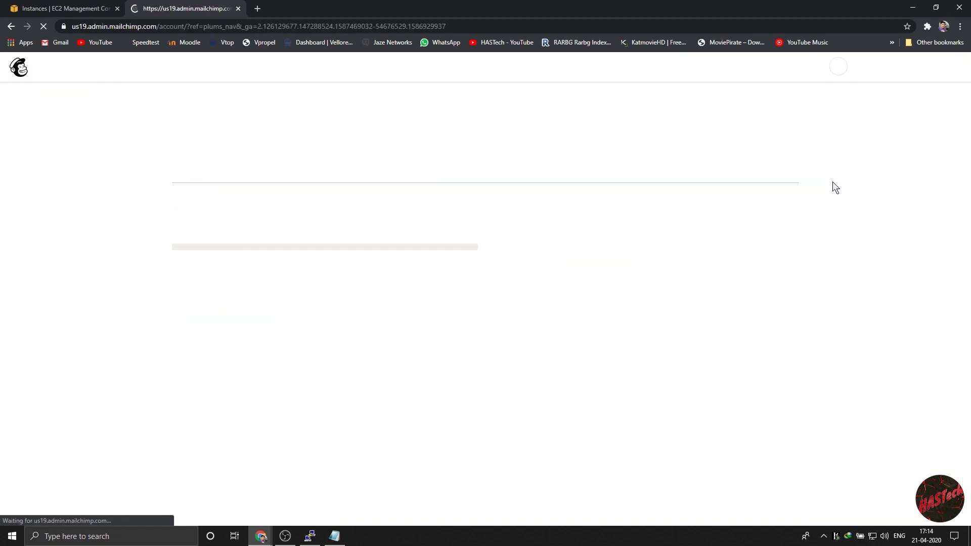
click(234, 172)
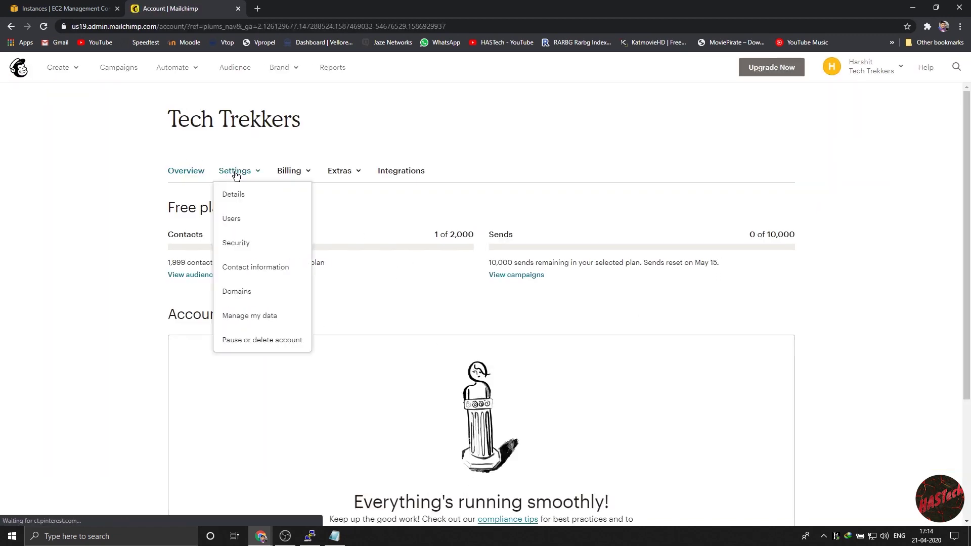
click(251, 294)
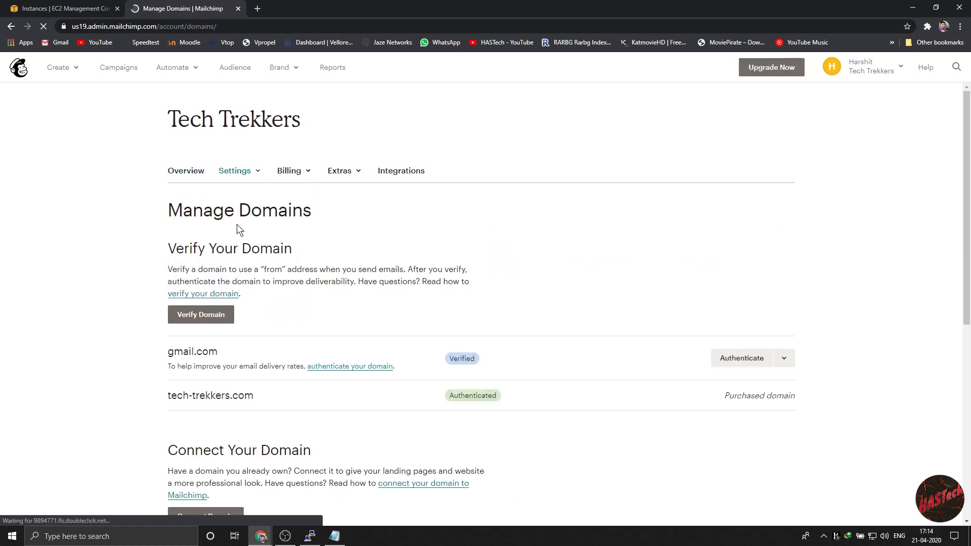
scroll(237, 226, down, 5)
scroll(241, 230, down, 1)
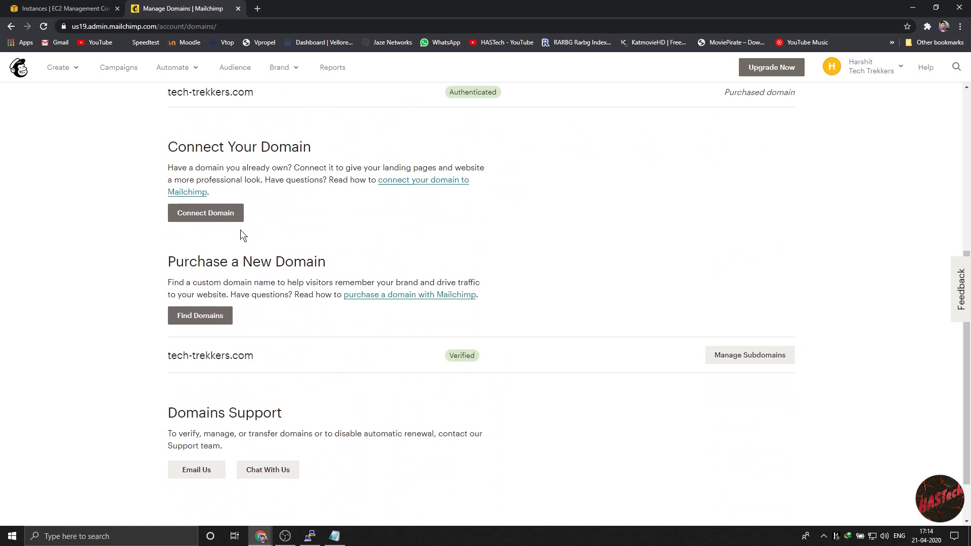
Step: Review tech-trekkers.com listed as authenticated, purchased and verified
drag(209, 339, 390, 355)
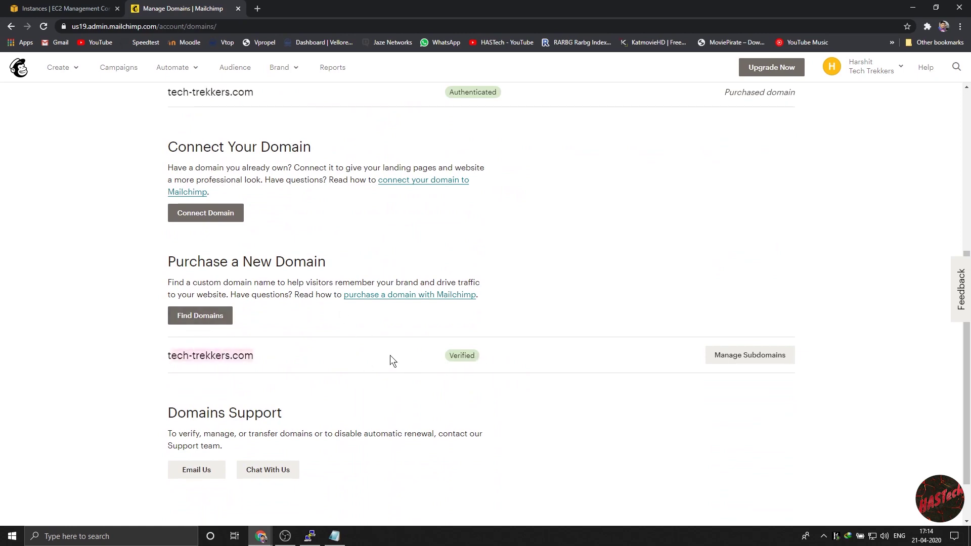
click(437, 358)
scroll(338, 295, up, 4)
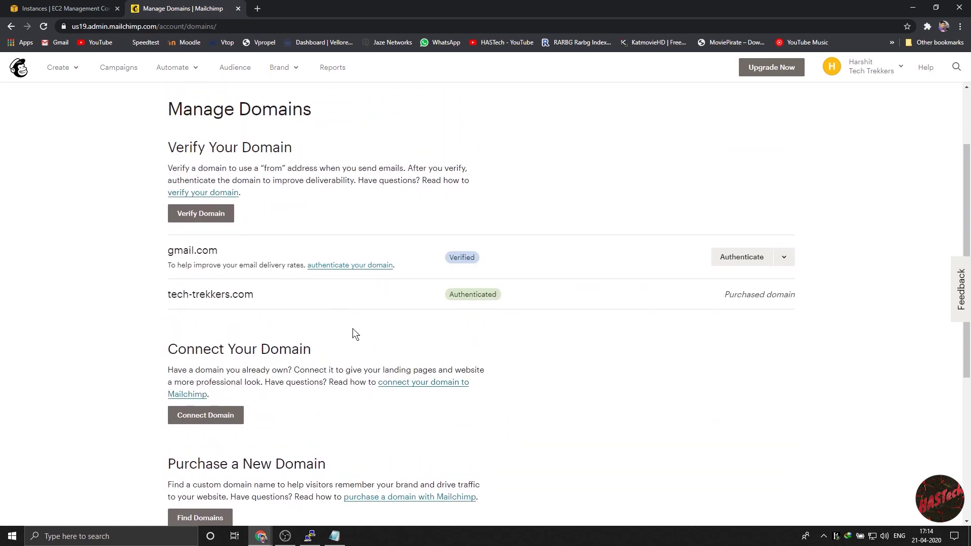
scroll(297, 394, down, 3)
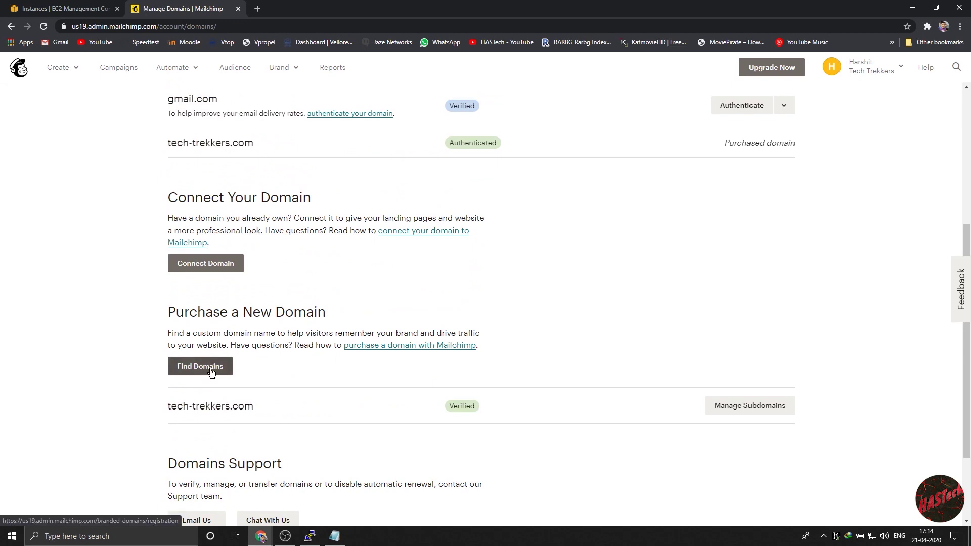
scroll(215, 335, up, 1)
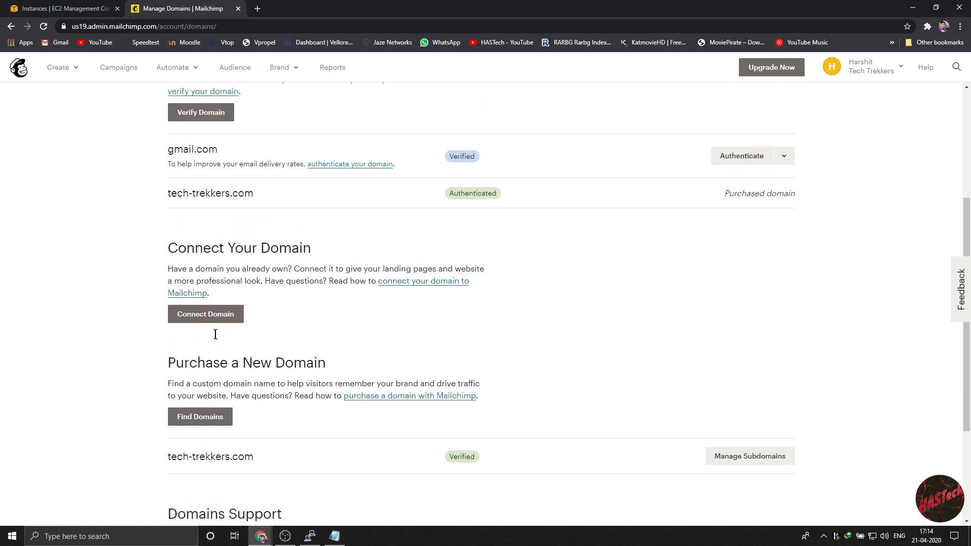
scroll(205, 364, down, 2)
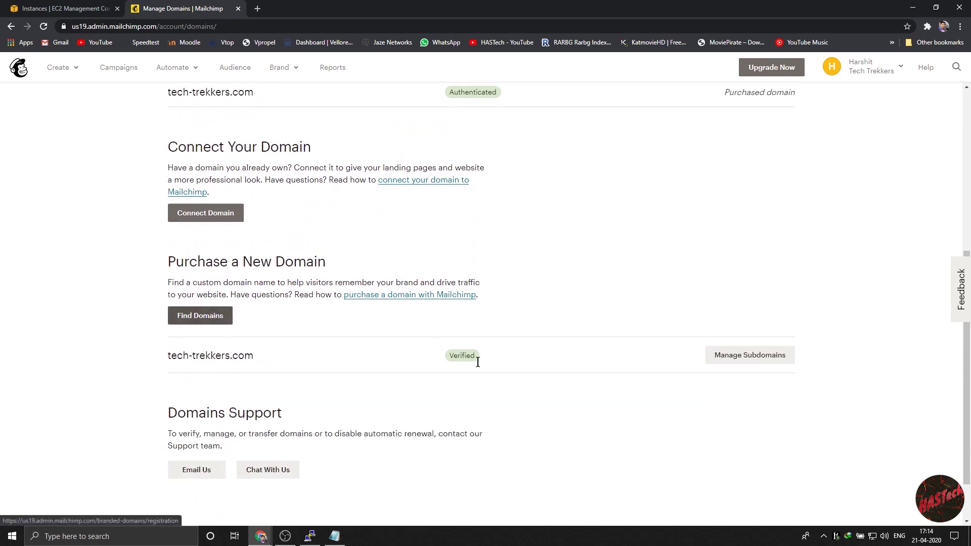
scroll(379, 351, up, 6)
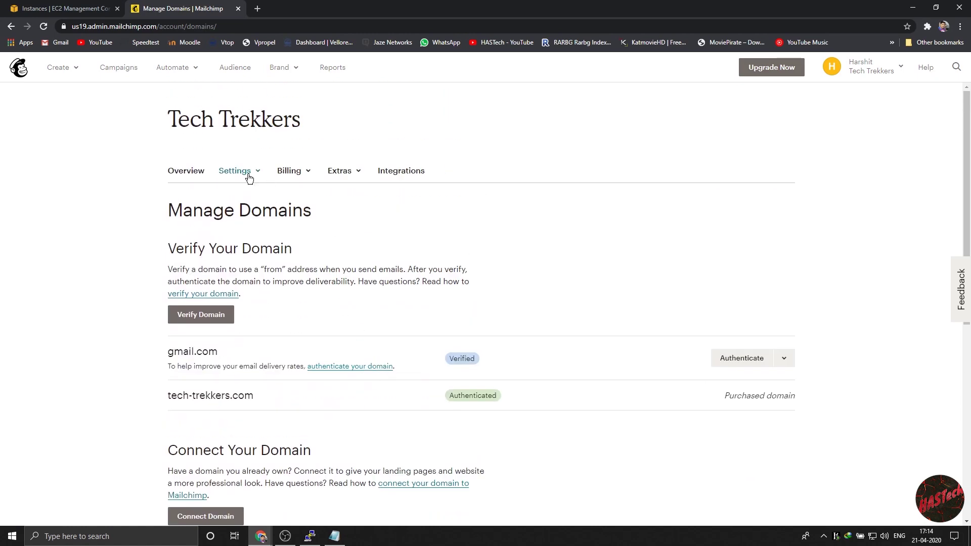
Step: Open the Tech Trekkers website dashboard via Create > Website
click(61, 68)
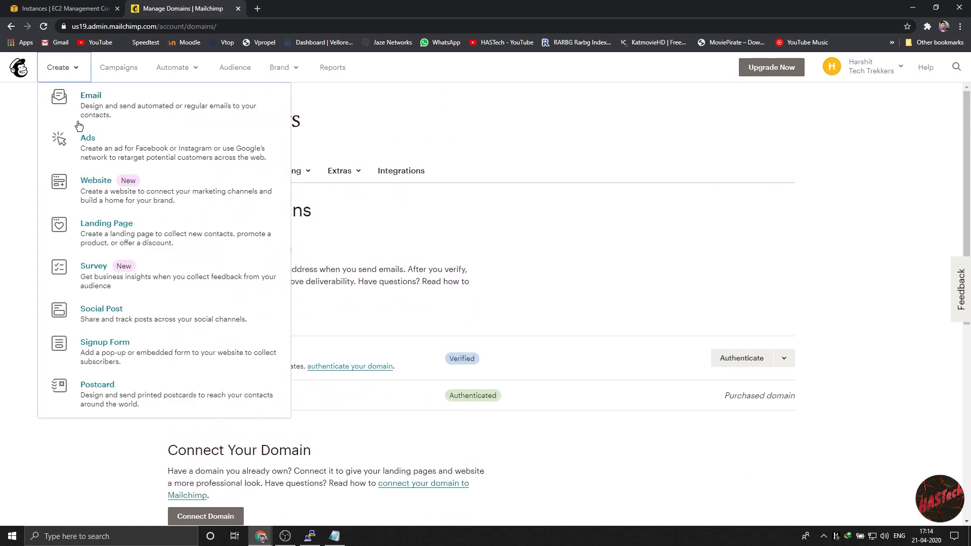
click(111, 269)
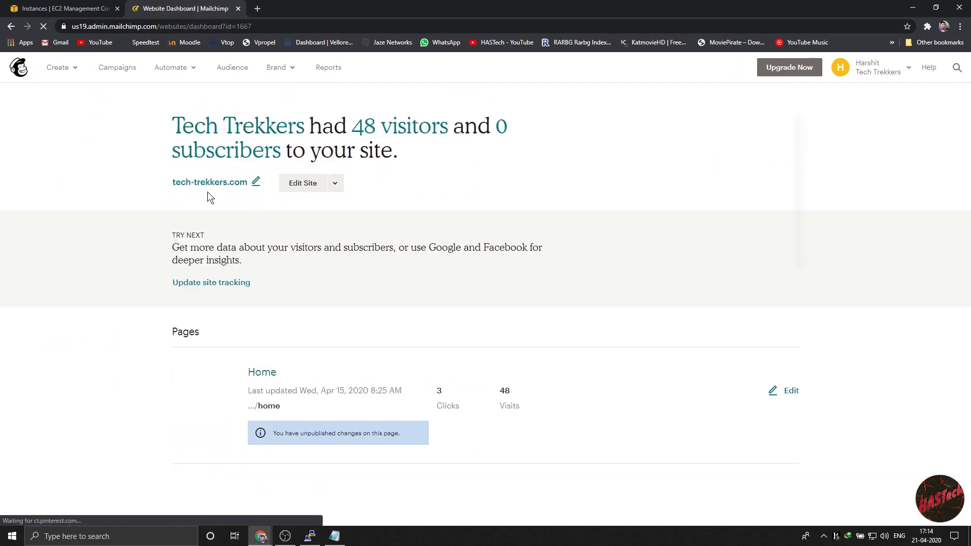
click(334, 183)
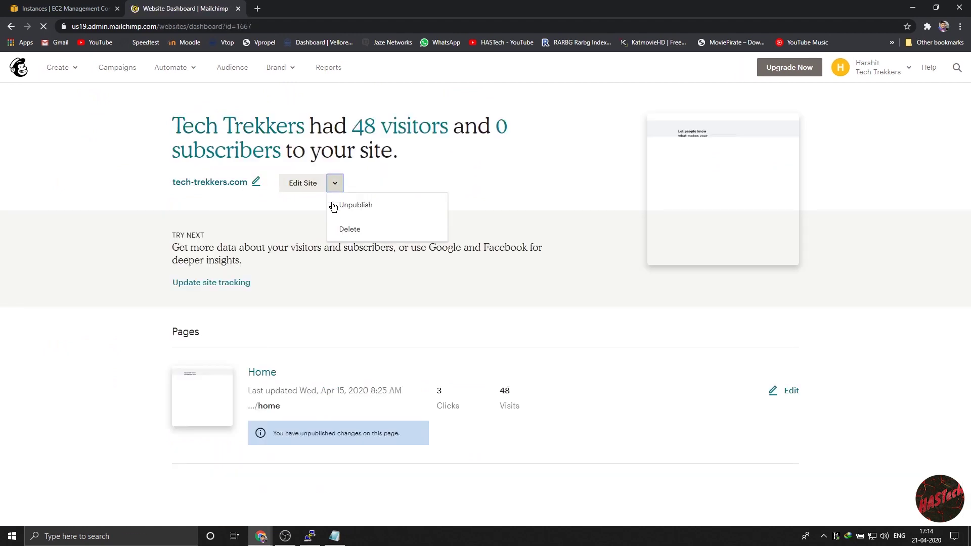
Step: Open the tech-trekkers.com site in the website editor and scroll through it
click(311, 183)
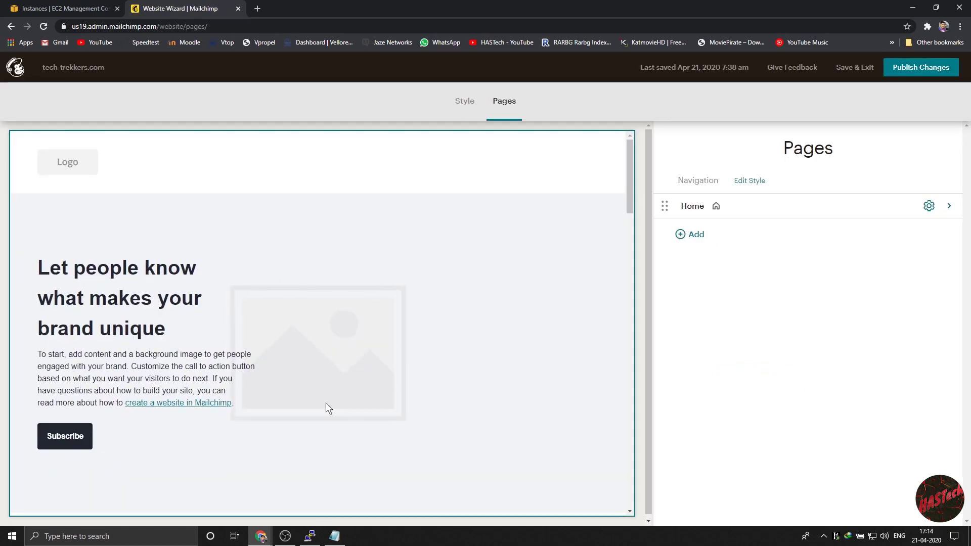
scroll(325, 403, down, 1)
scroll(127, 421, down, 5)
scroll(123, 359, down, 5)
scroll(123, 362, down, 1)
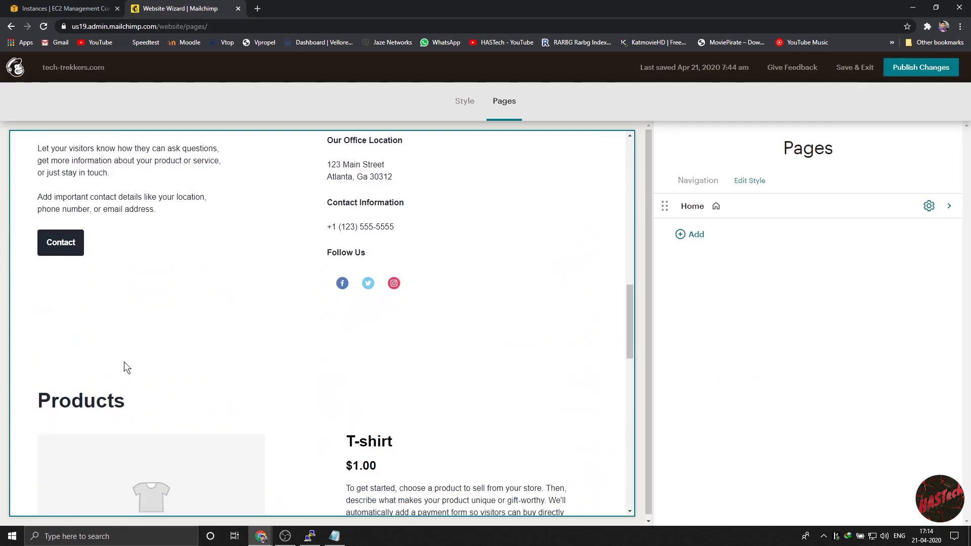
scroll(126, 367, down, 5)
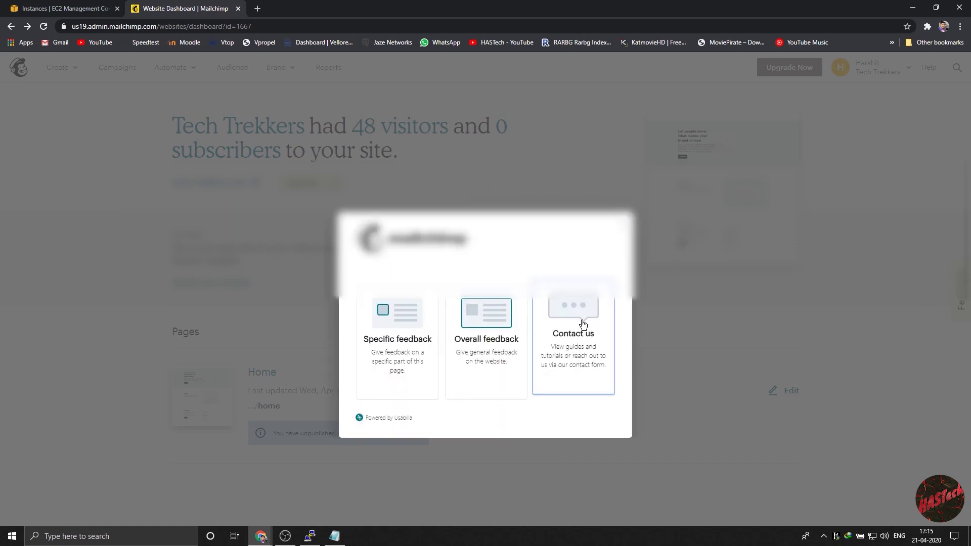
Step: Open Mailchimp's contact page and reach the technical support email form
click(581, 323)
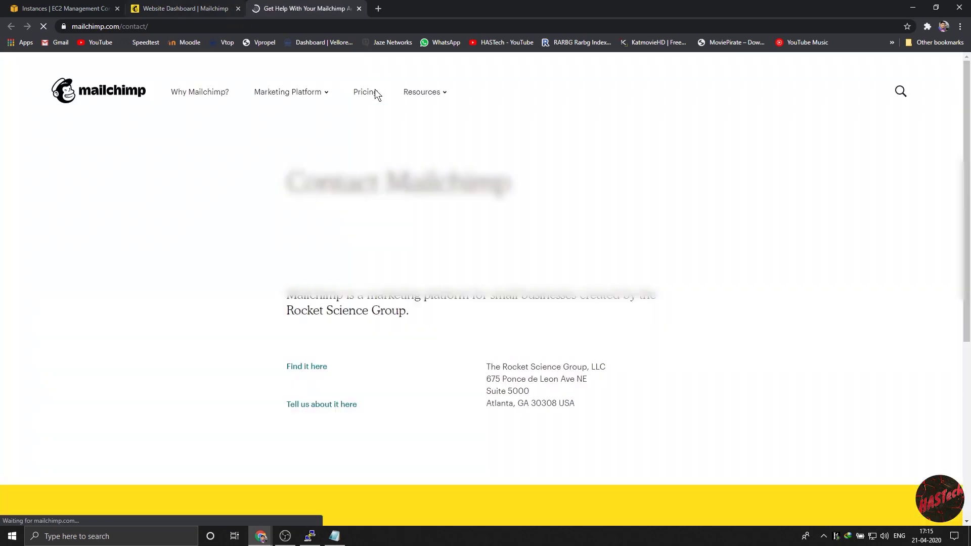
scroll(373, 332, down, 4)
scroll(334, 262, up, 1)
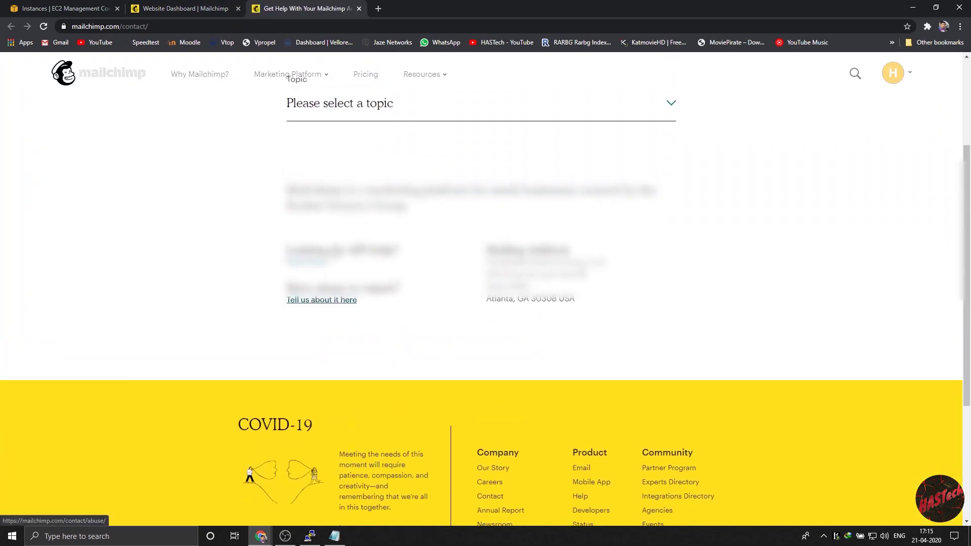
scroll(405, 202, up, 1)
click(446, 155)
click(427, 197)
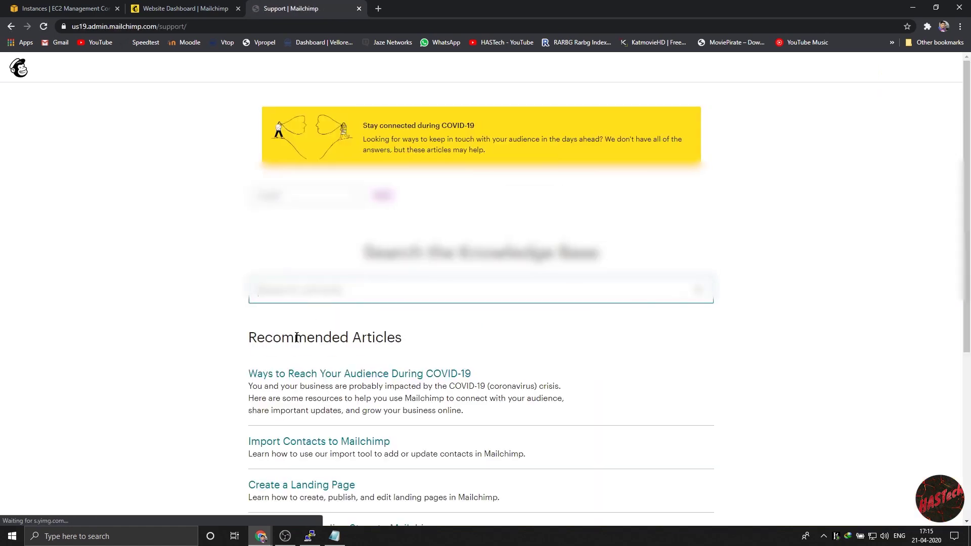
scroll(292, 418, down, 1)
scroll(291, 421, down, 5)
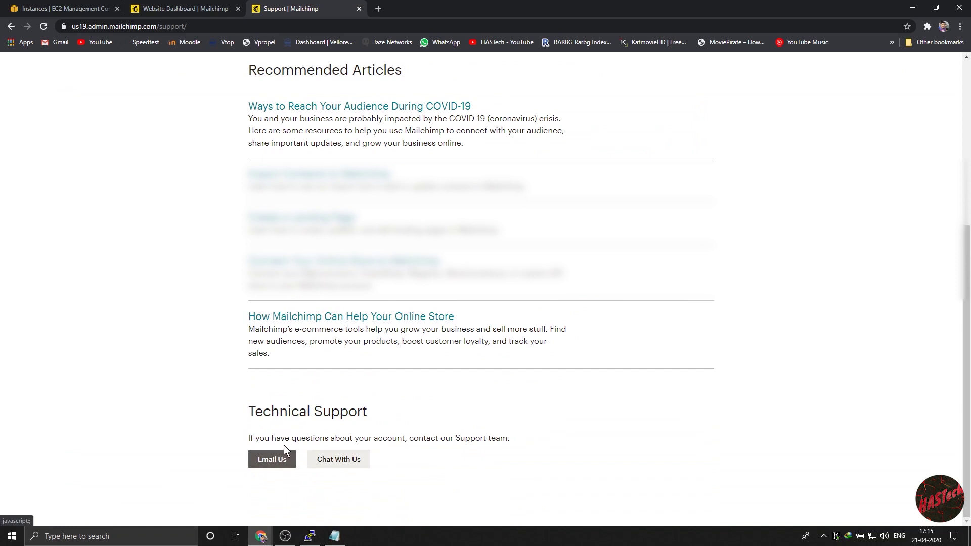
click(282, 460)
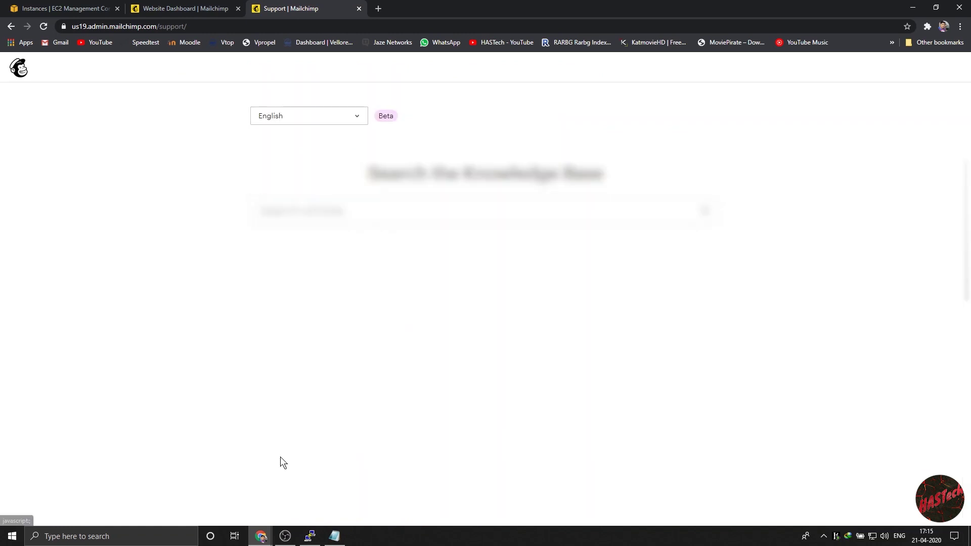
Step: Set the ticket topic to Domain and the subject to 'Domain Dns Change'
scroll(280, 460, down, 4)
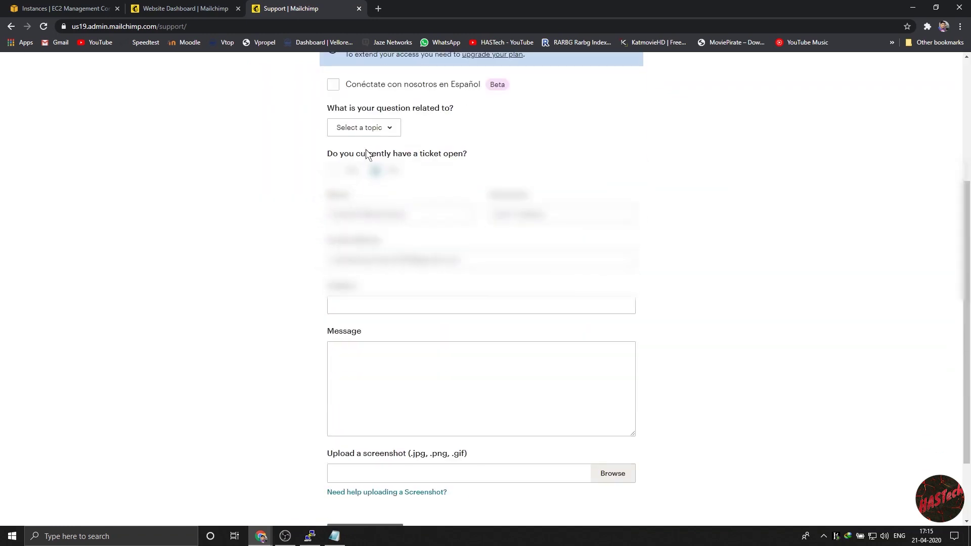
click(368, 137)
scroll(369, 304, down, 3)
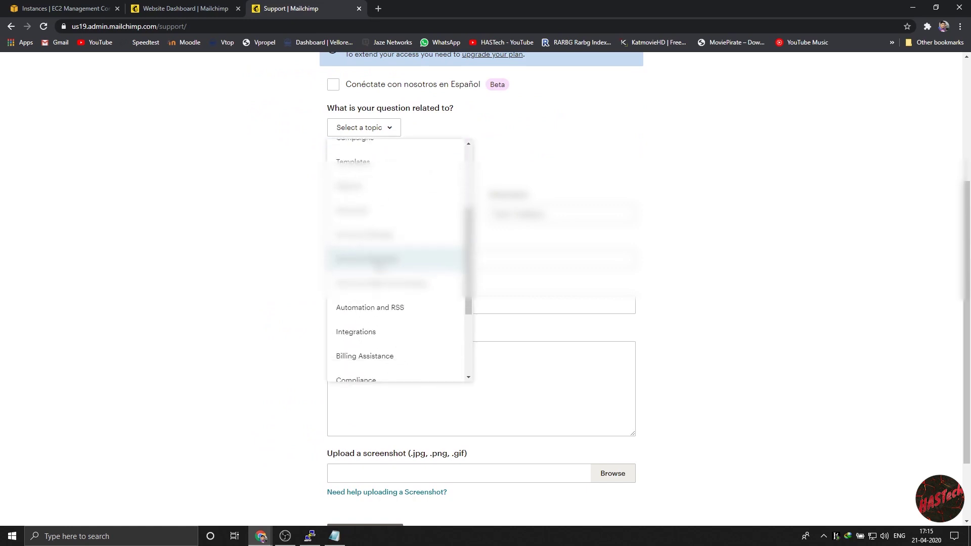
scroll(369, 326, down, 2)
scroll(369, 336, down, 2)
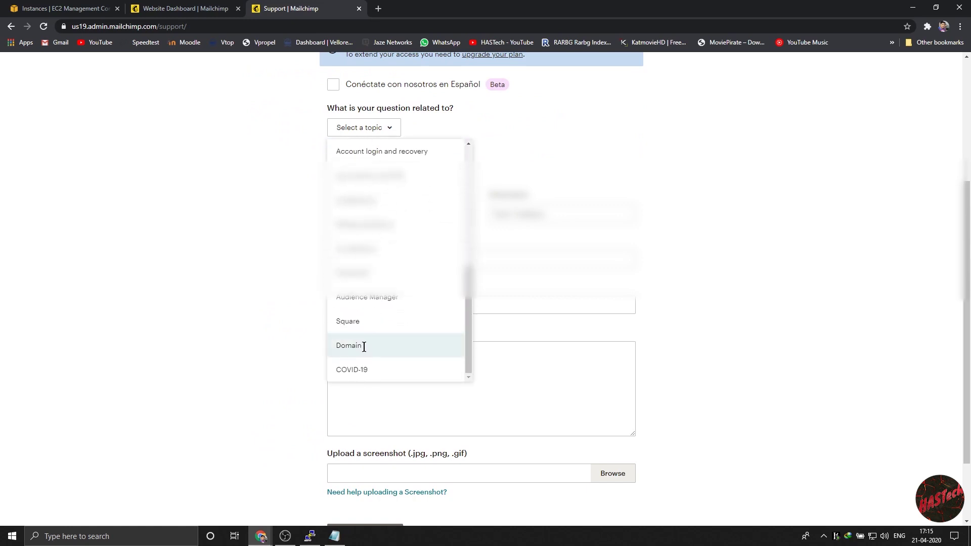
click(363, 345)
click(386, 305)
text(Domain Dns Change)
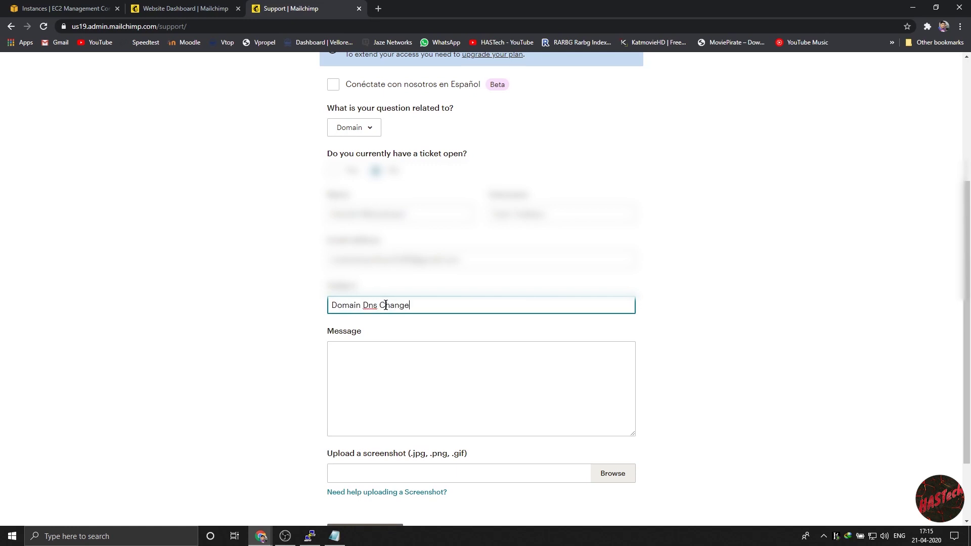
click(408, 372)
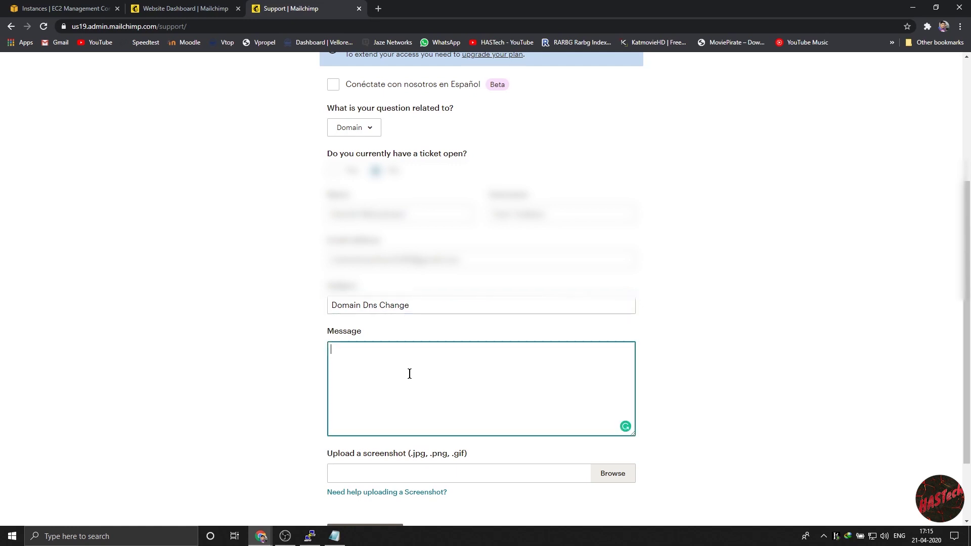
Step: Copy the EC2 instance's public IP 3.0.70.248 and return to the Mailchimp message box
click(106, 8)
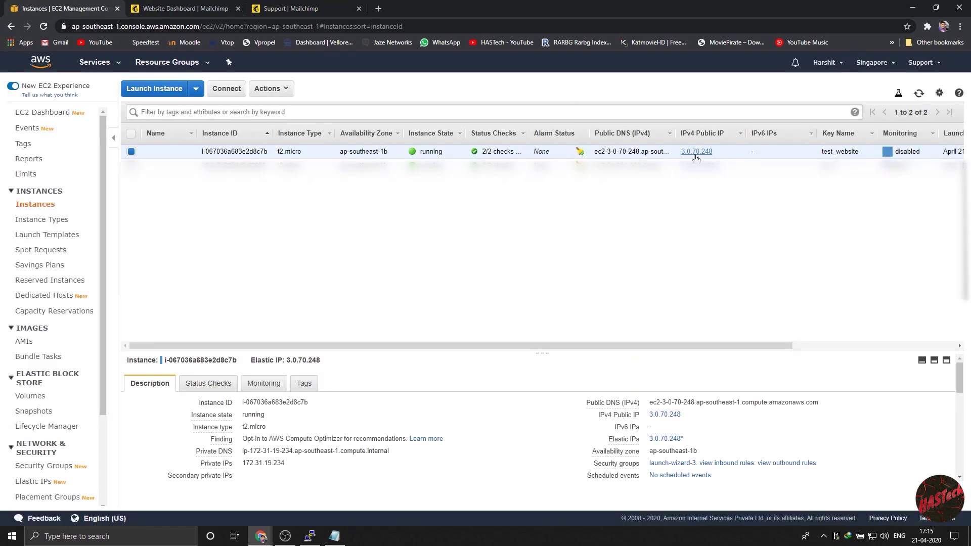
drag(714, 151, 659, 162)
key(ctrl+c)
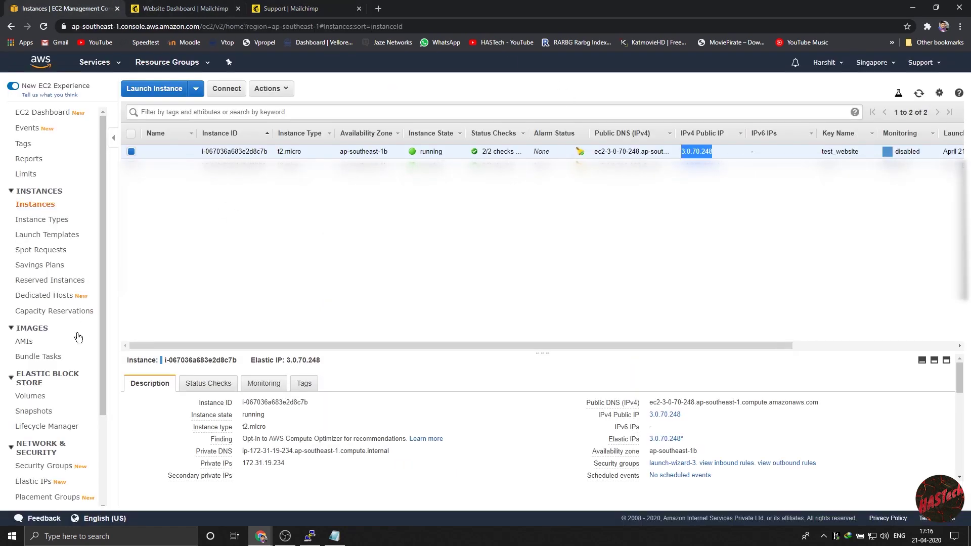
scroll(78, 337, down, 1)
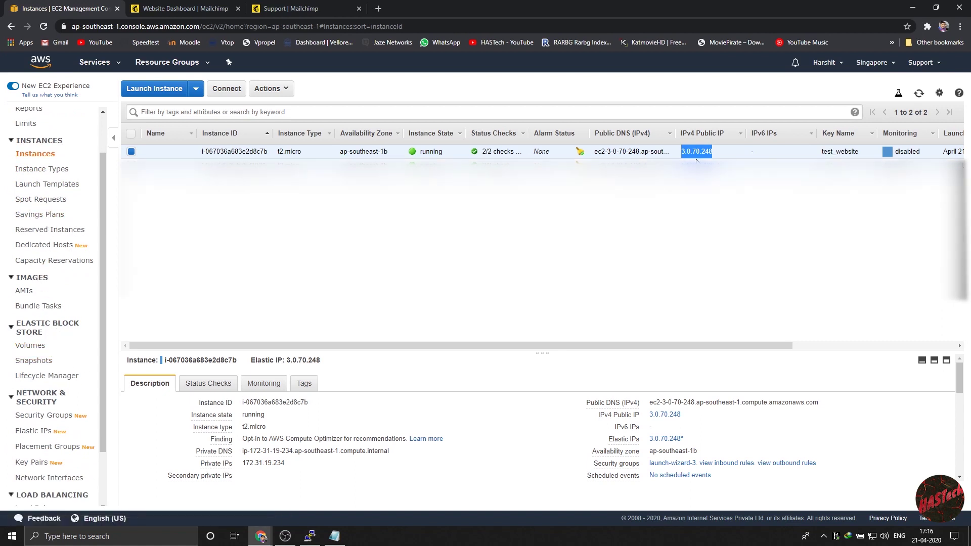
click(290, 9)
click(425, 370)
text(I want you to redirect my w)
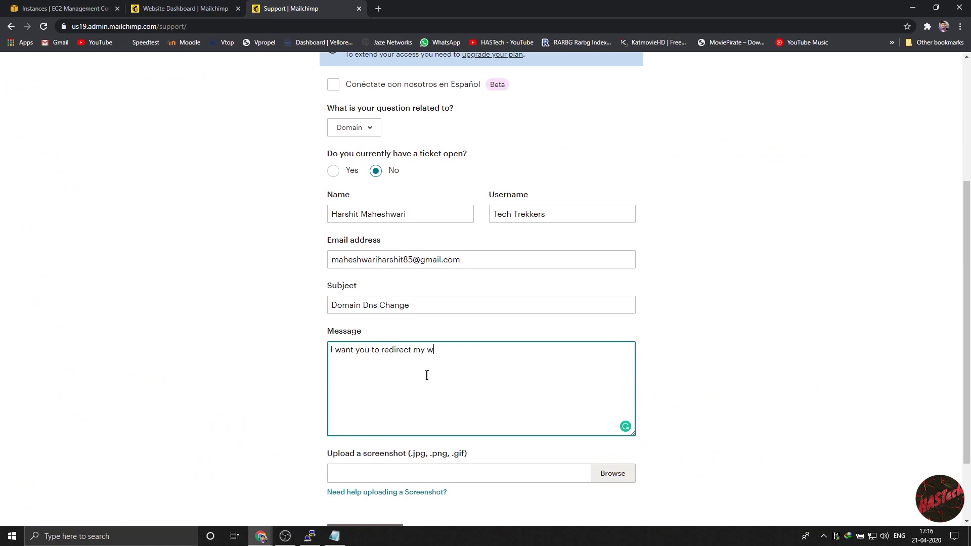
Step: Write the message 'I want you to redirect my website to 3.0.70.248' and scroll to Submit
text(ebsite to)
key(ctrl+v)
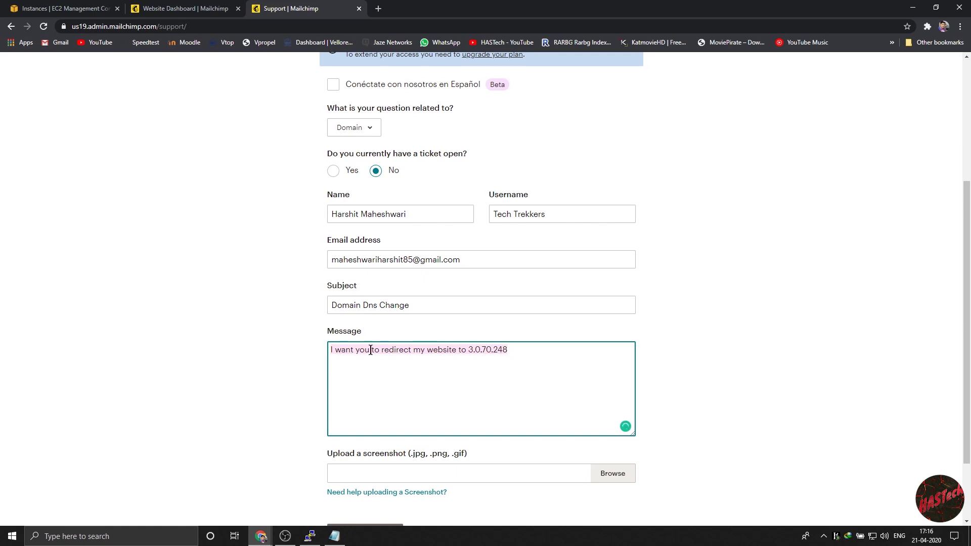
scroll(562, 359, down, 2)
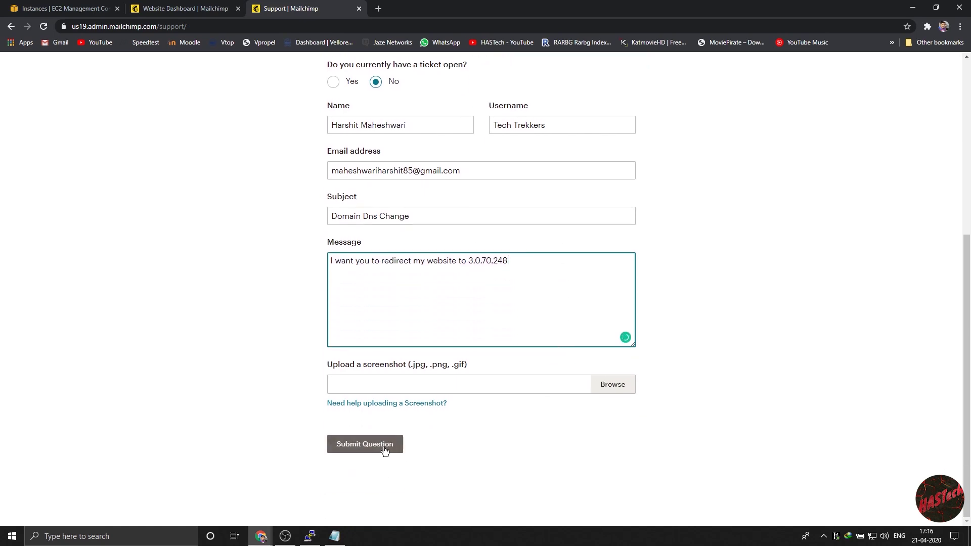